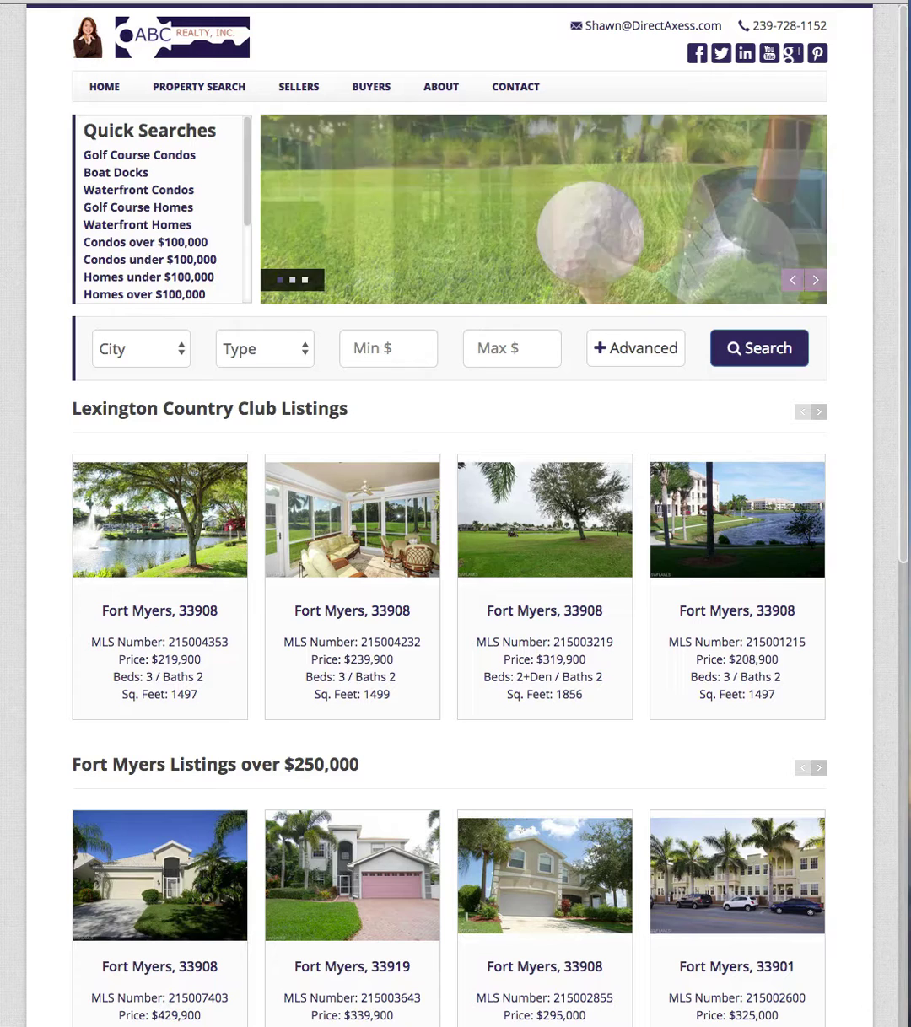
# Move the "Pricing your home" page to the first position under Sellers and save the menu order
pyautogui.moveTo(310, 77)
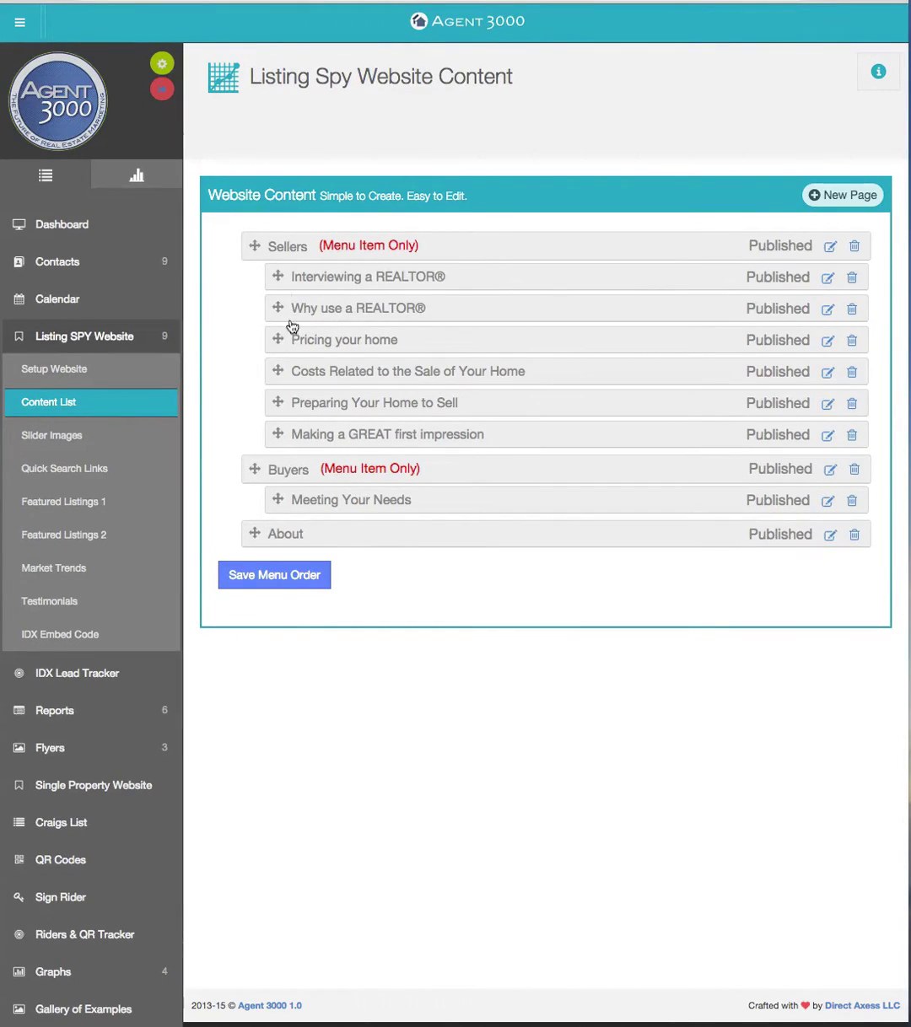
pyautogui.moveTo(279, 338); pyautogui.dragTo(278, 275)
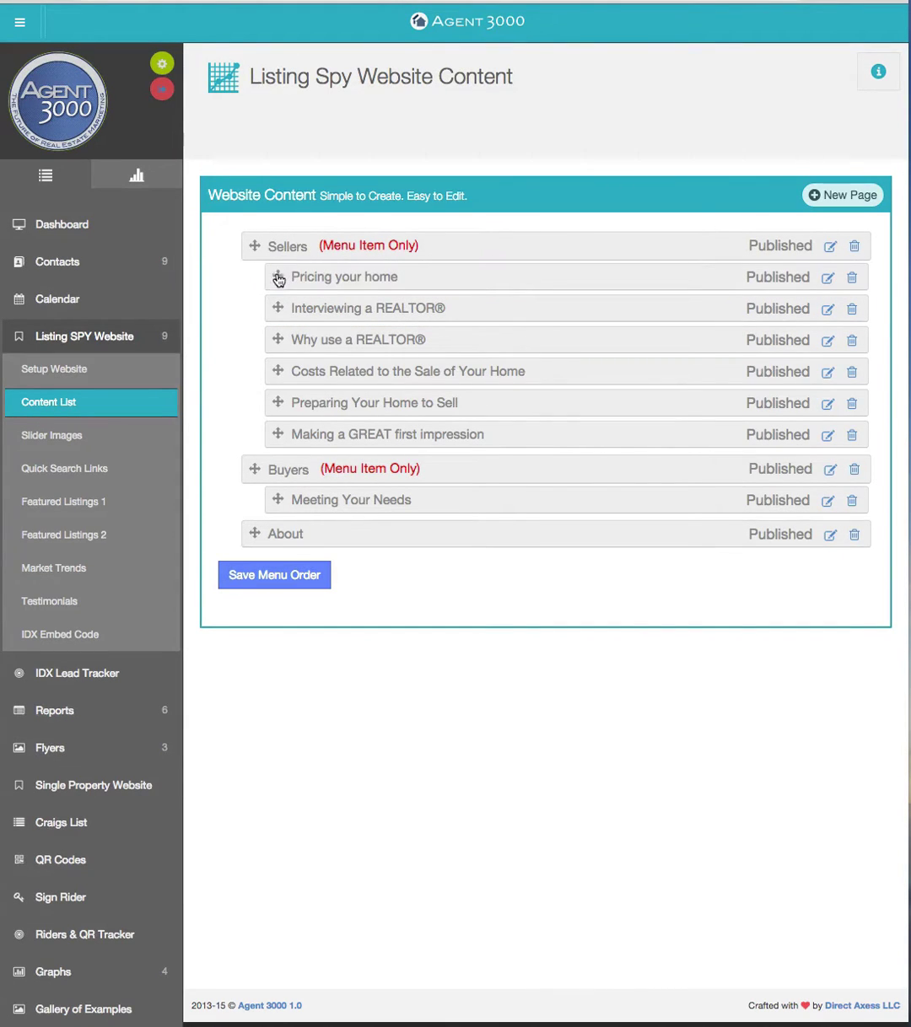
pyautogui.click(276, 575)
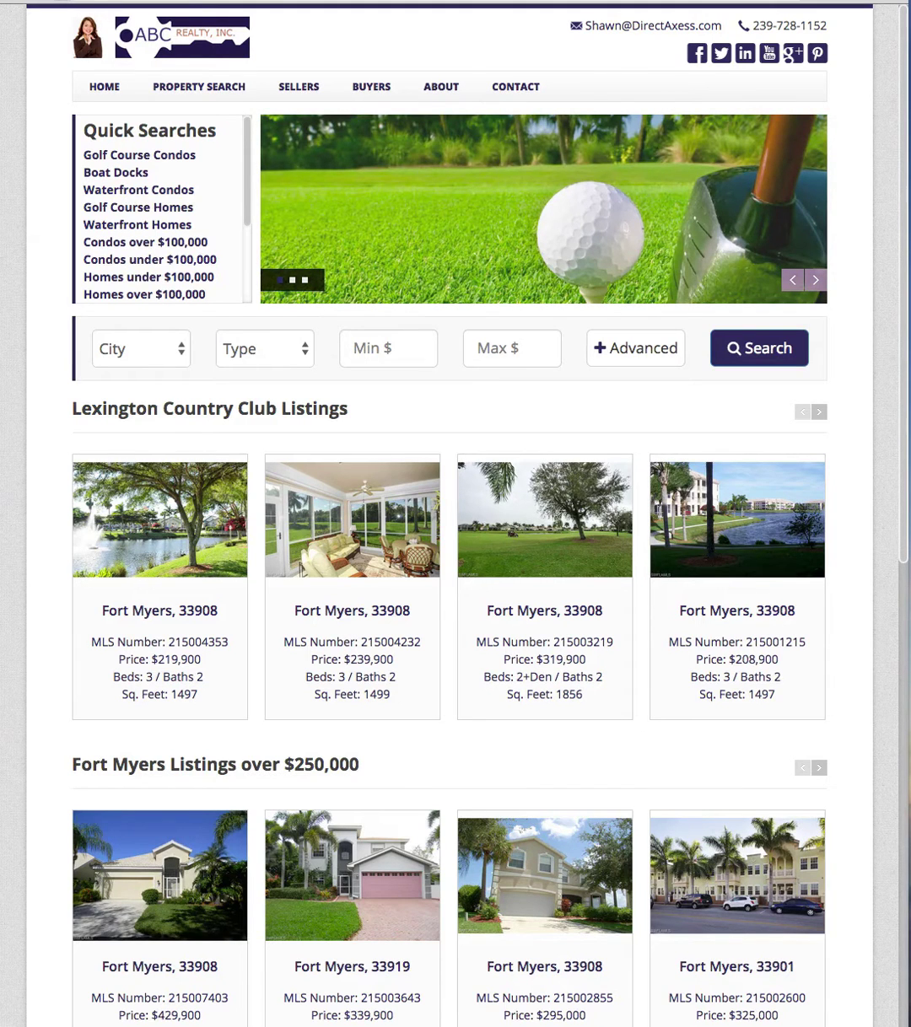
# Reload the public website and check the page order in the Sellers submenu
pyautogui.press('super+r')
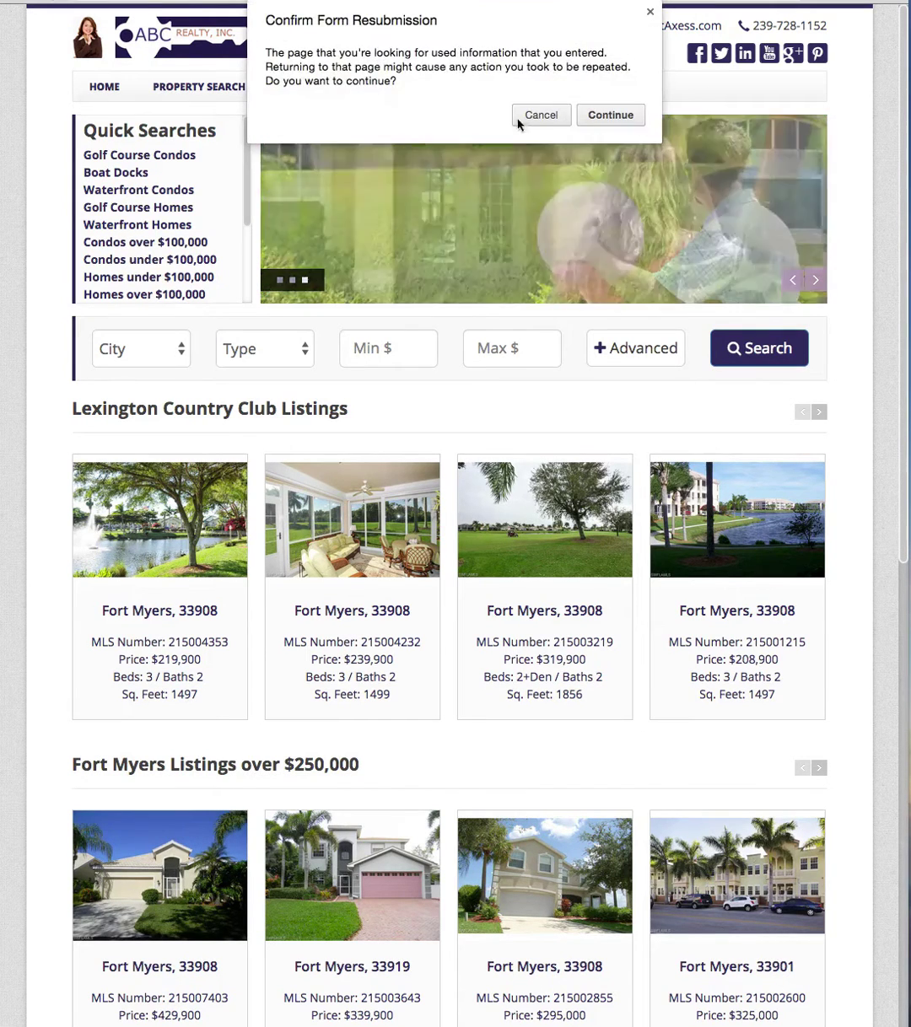
pyautogui.click(605, 113)
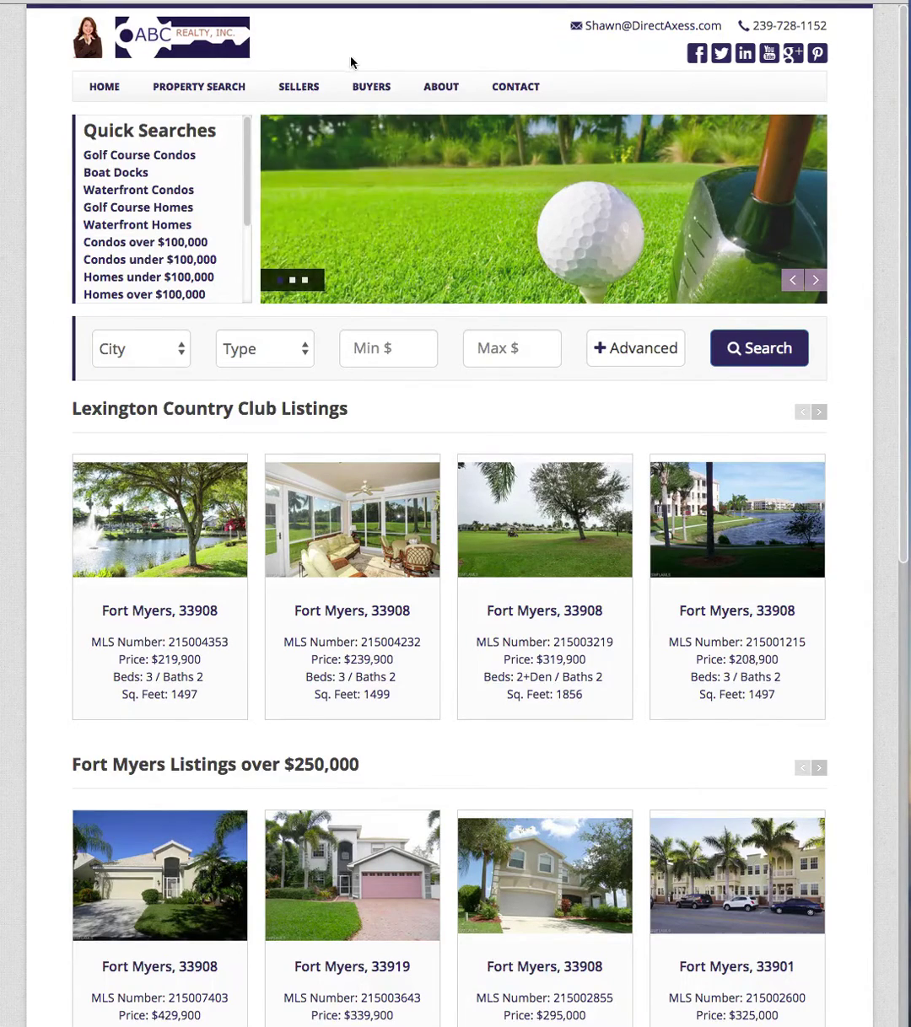
pyautogui.moveTo(315, 87)
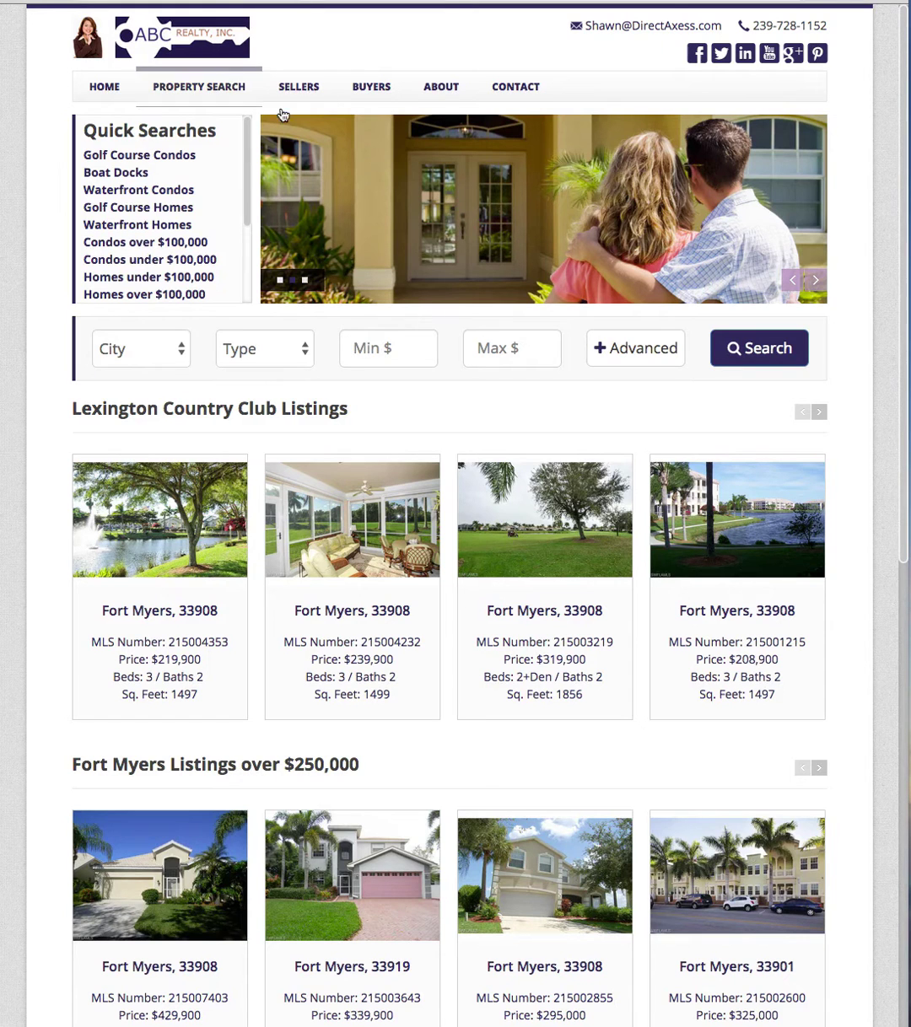
pyautogui.moveTo(305, 93)
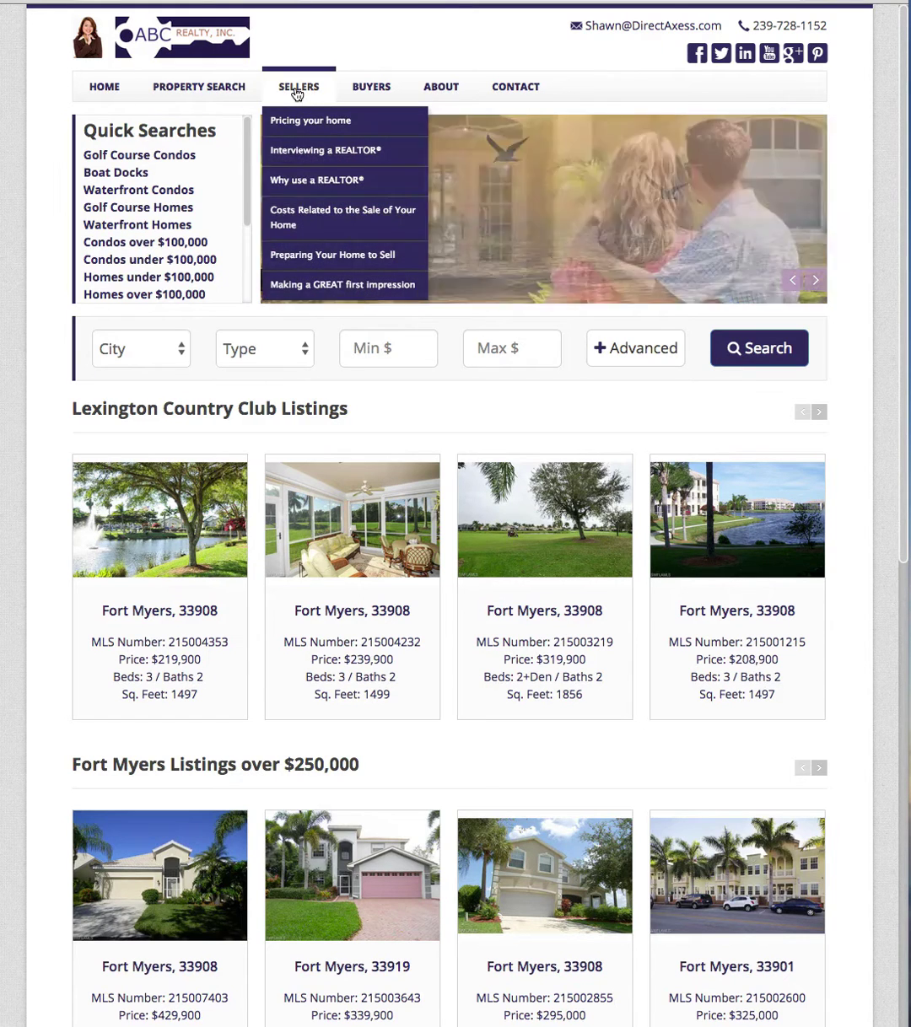
pyautogui.click(297, 87)
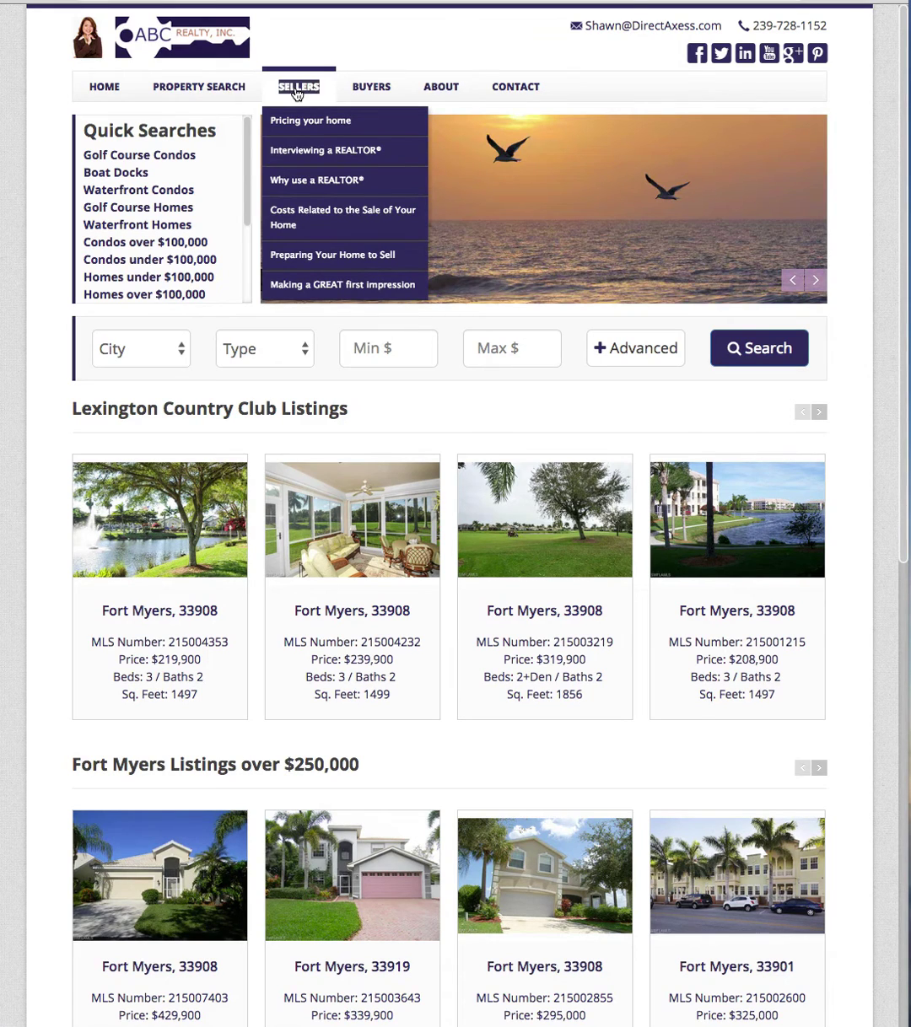
# View the Buyers submenu and open the About page on the public website
pyautogui.moveTo(364, 96)
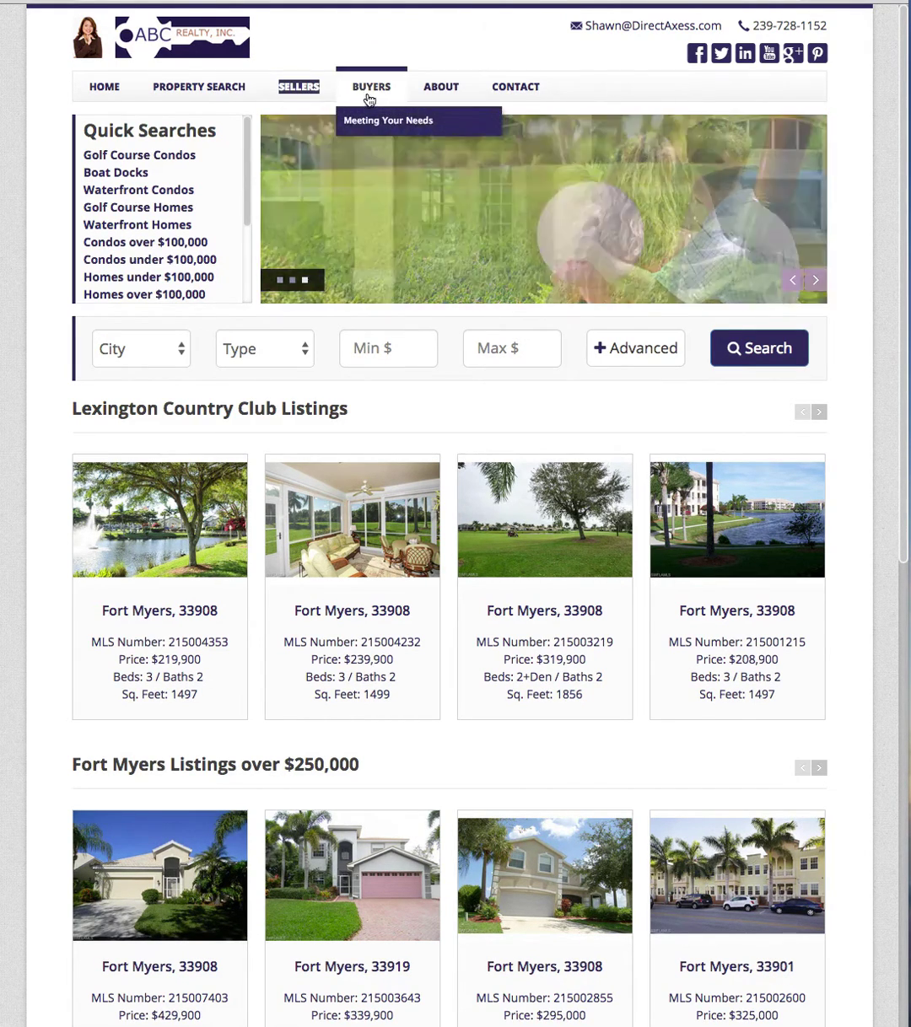
pyautogui.click(373, 90)
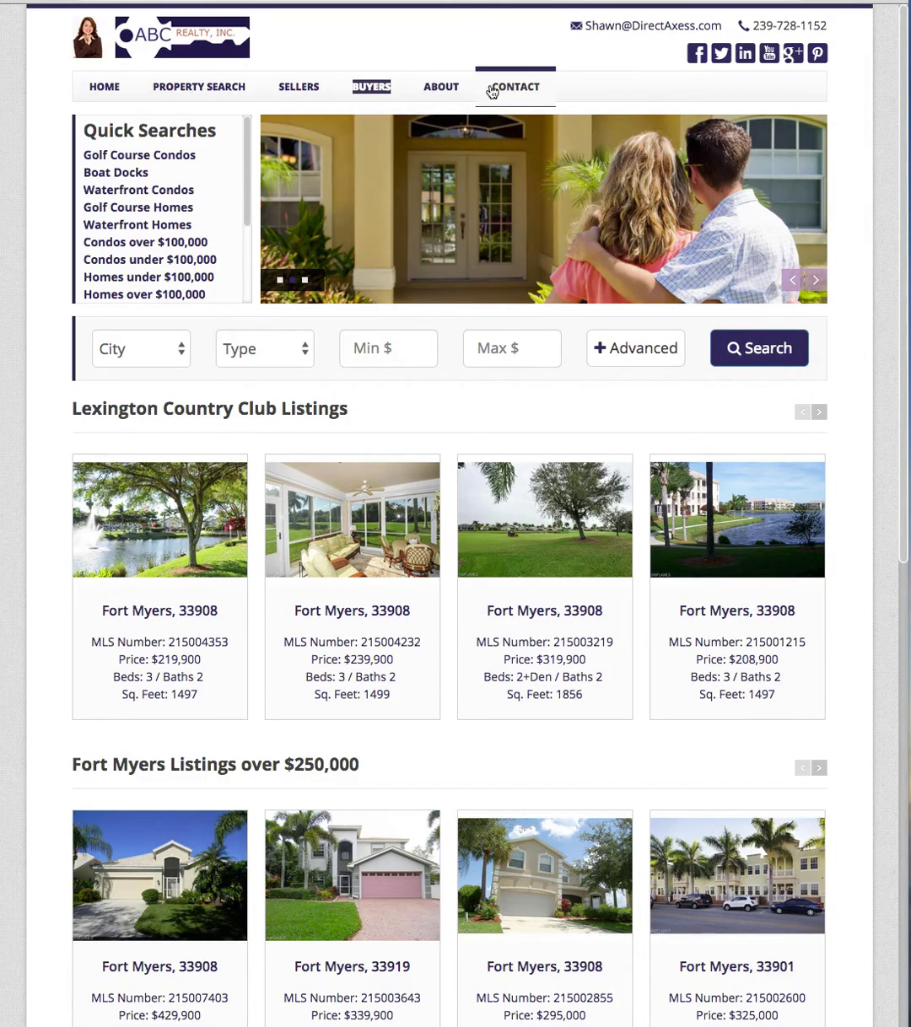
pyautogui.click(440, 87)
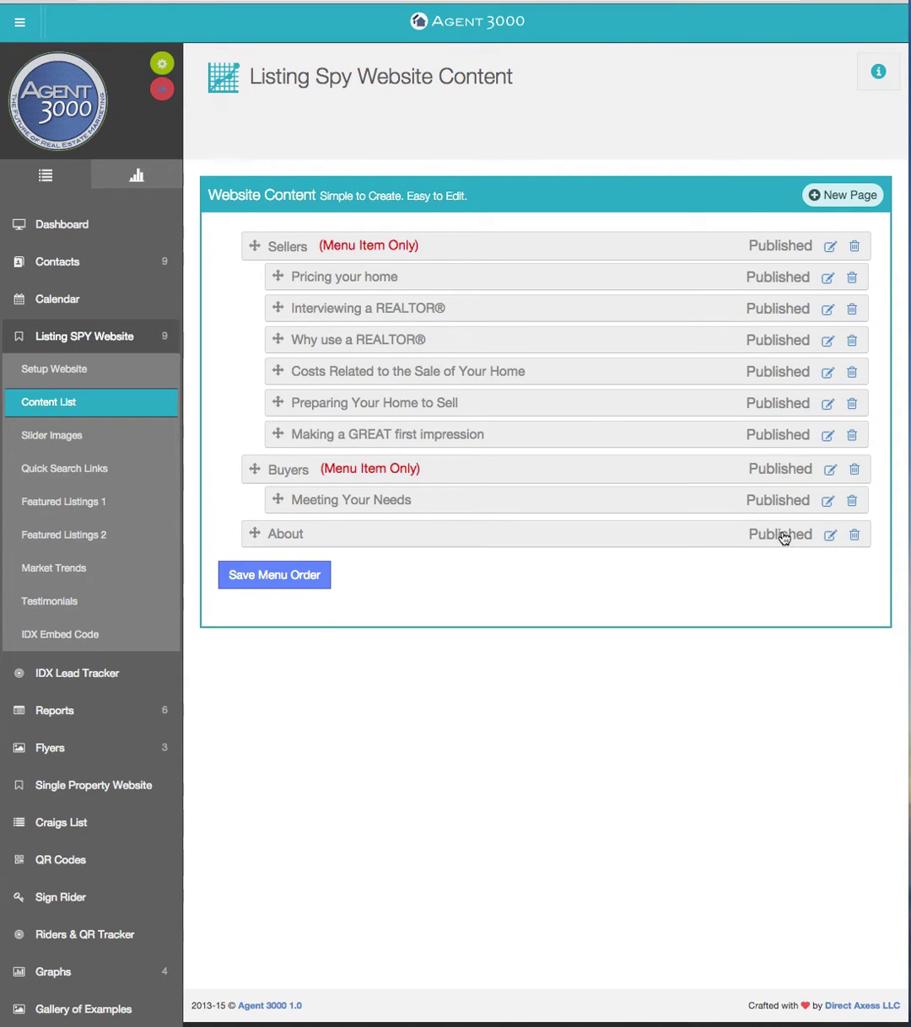
# Unpublish the About page in the content list, update it, and return to the public website's home page
pyautogui.click(830, 538)
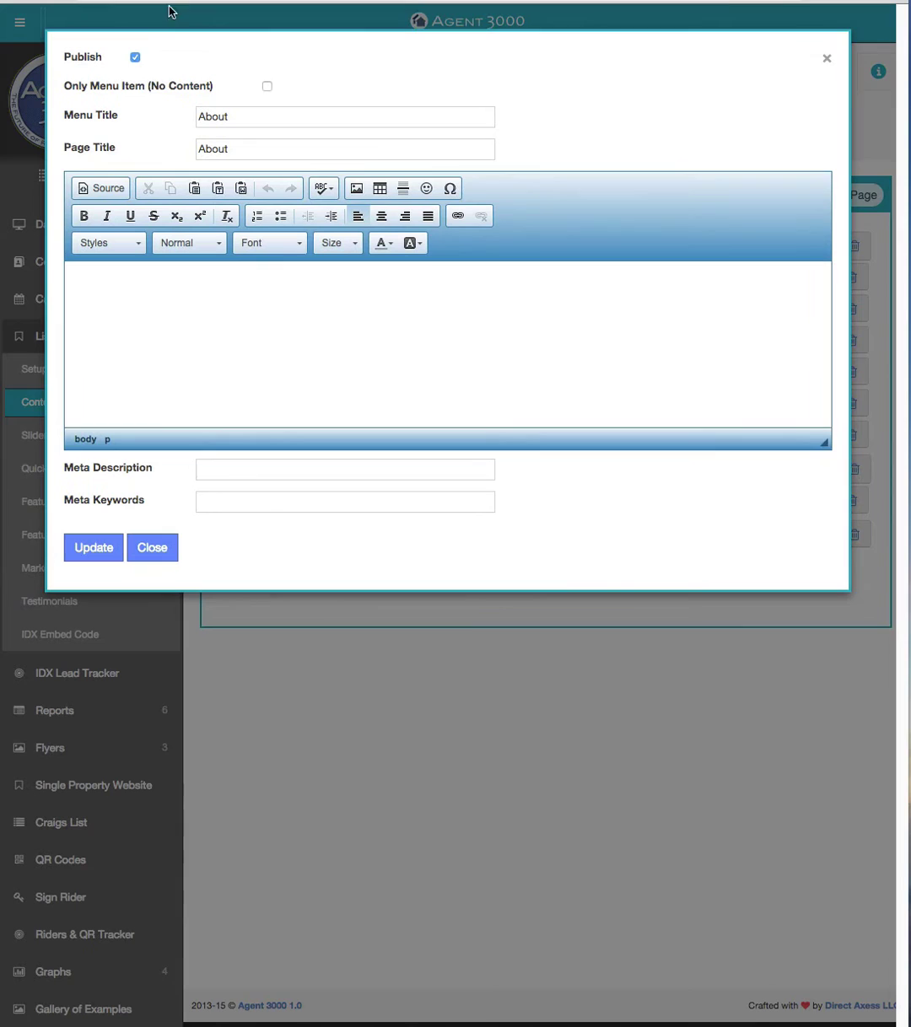
pyautogui.click(135, 57)
pyautogui.click(94, 548)
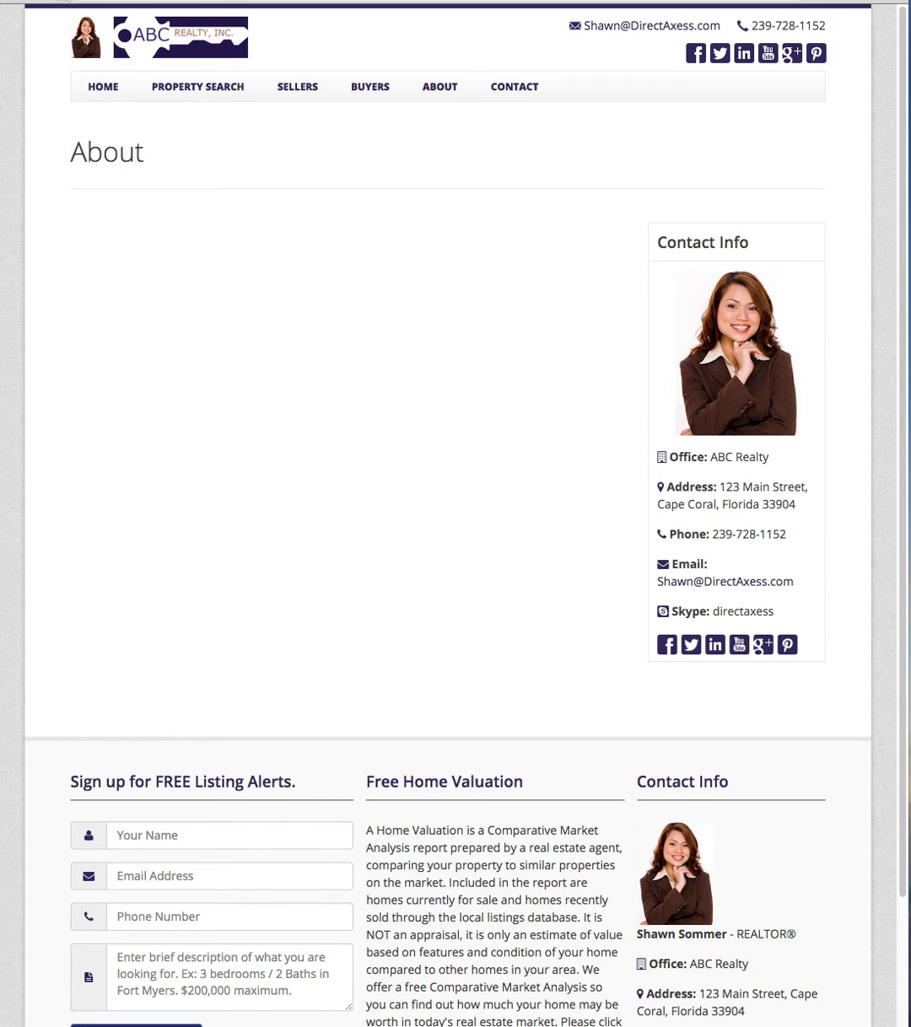
pyautogui.click(103, 89)
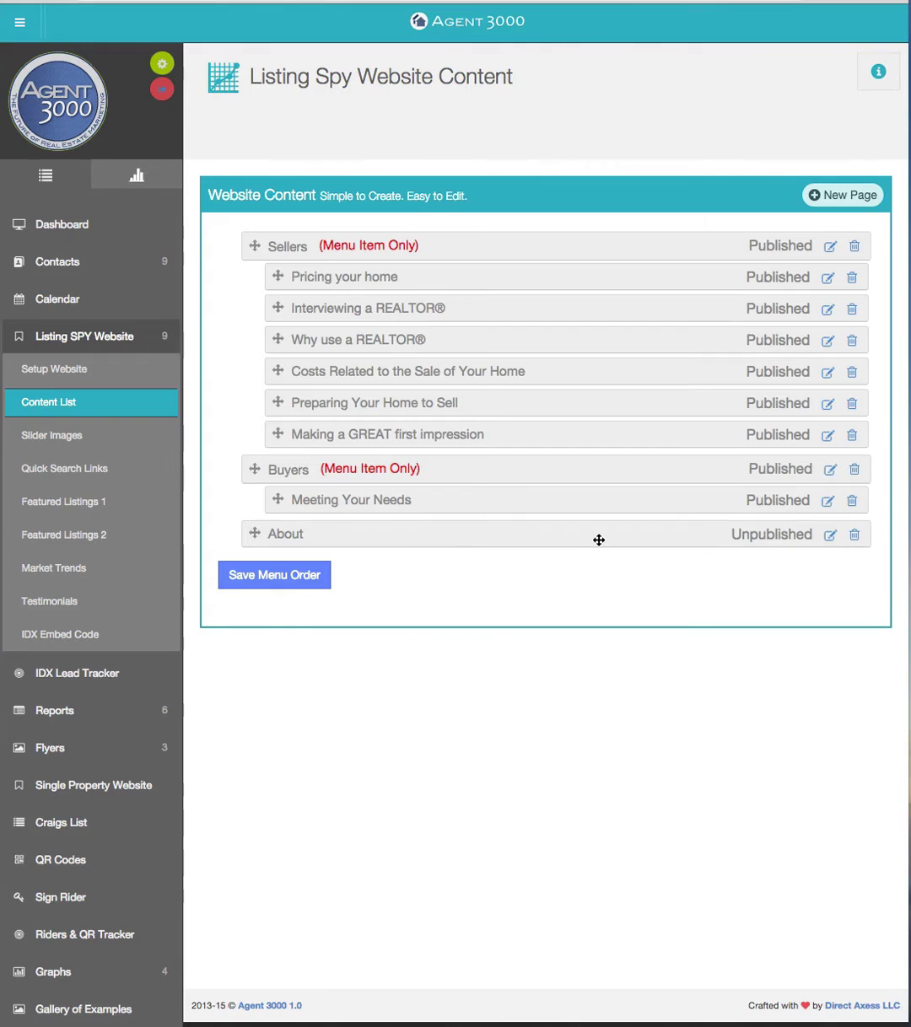
# Set the About page to published in its editor and try the Only Menu Item (No Content) option, leaving it off
pyautogui.click(828, 536)
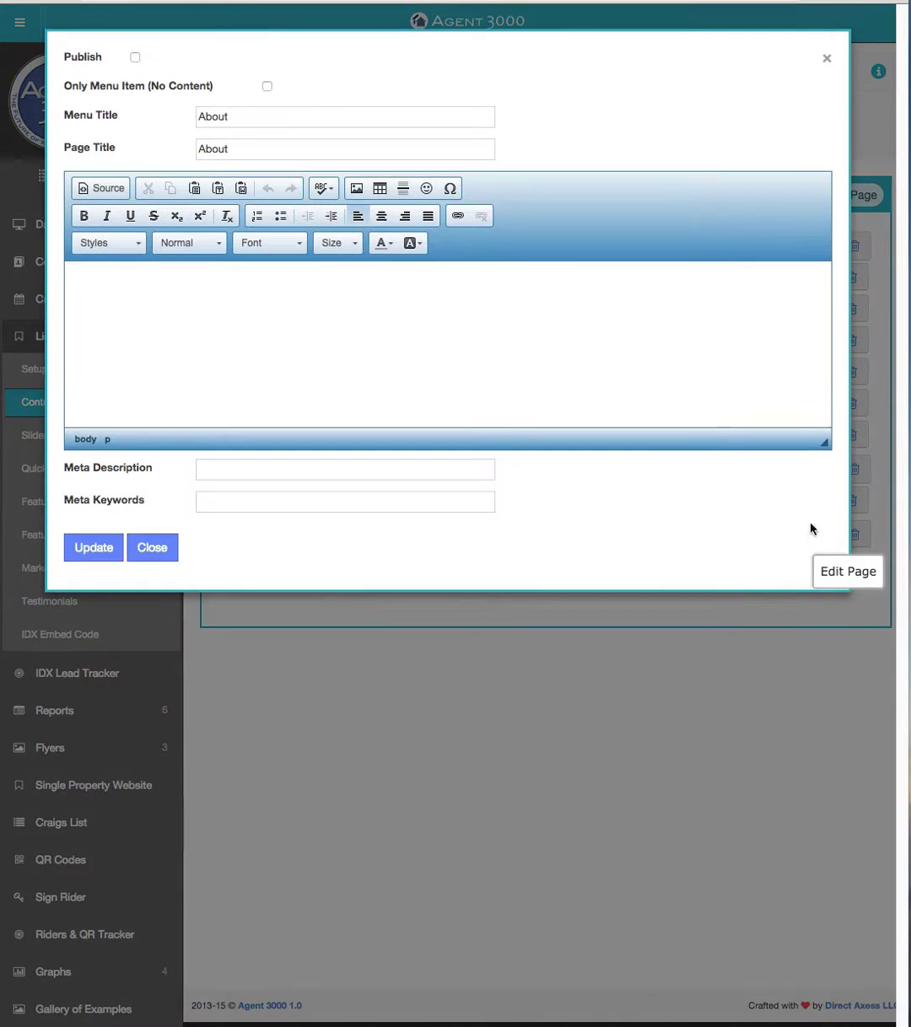
pyautogui.click(134, 57)
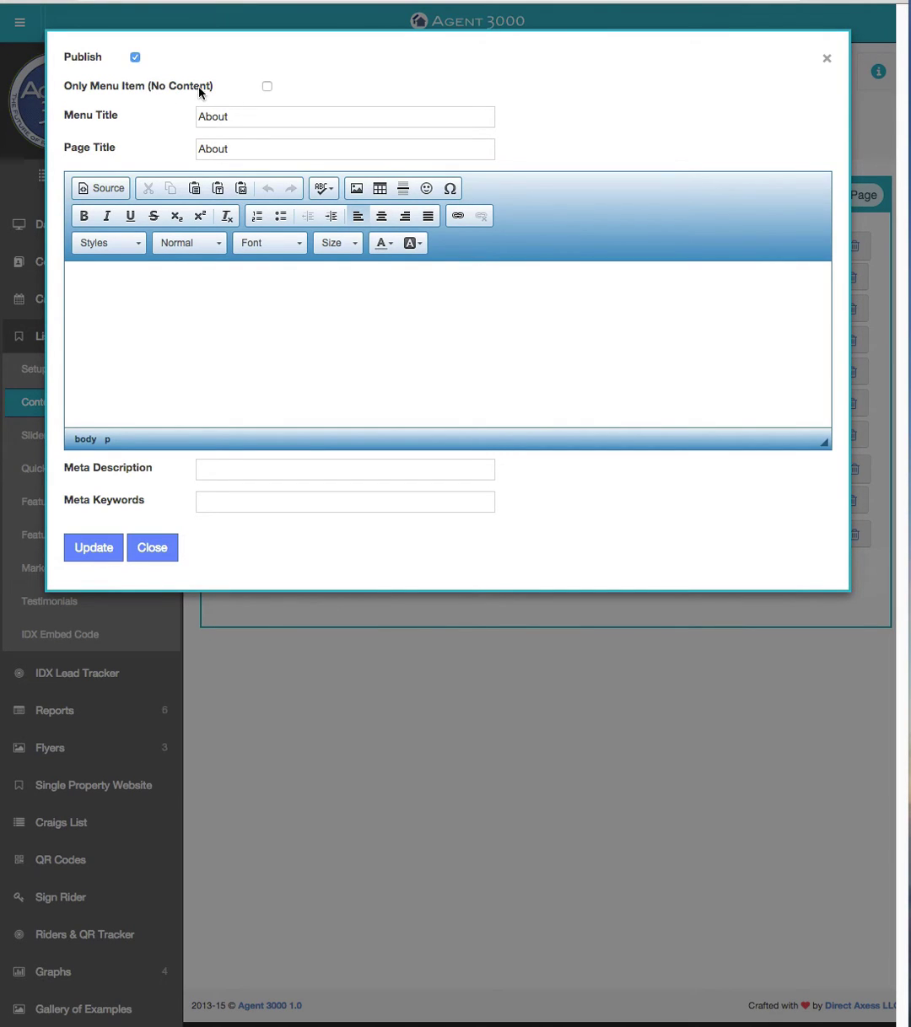
pyautogui.click(267, 86)
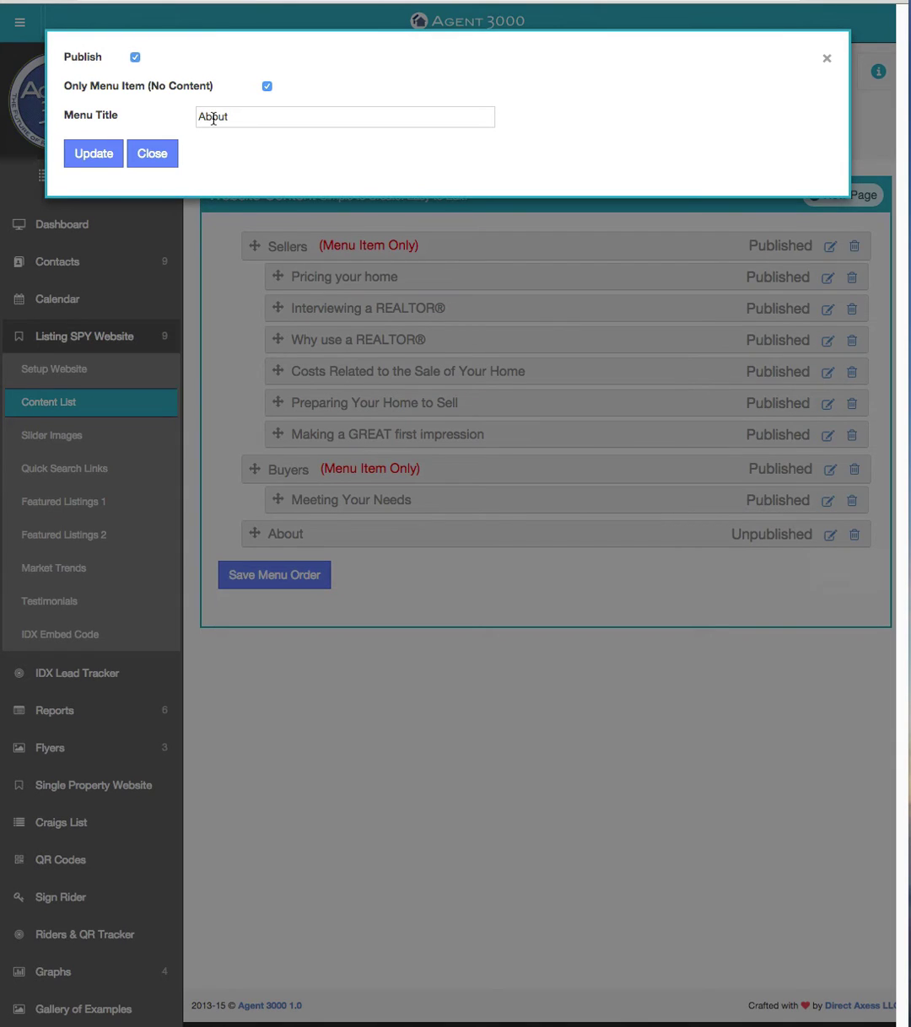
pyautogui.click(267, 87)
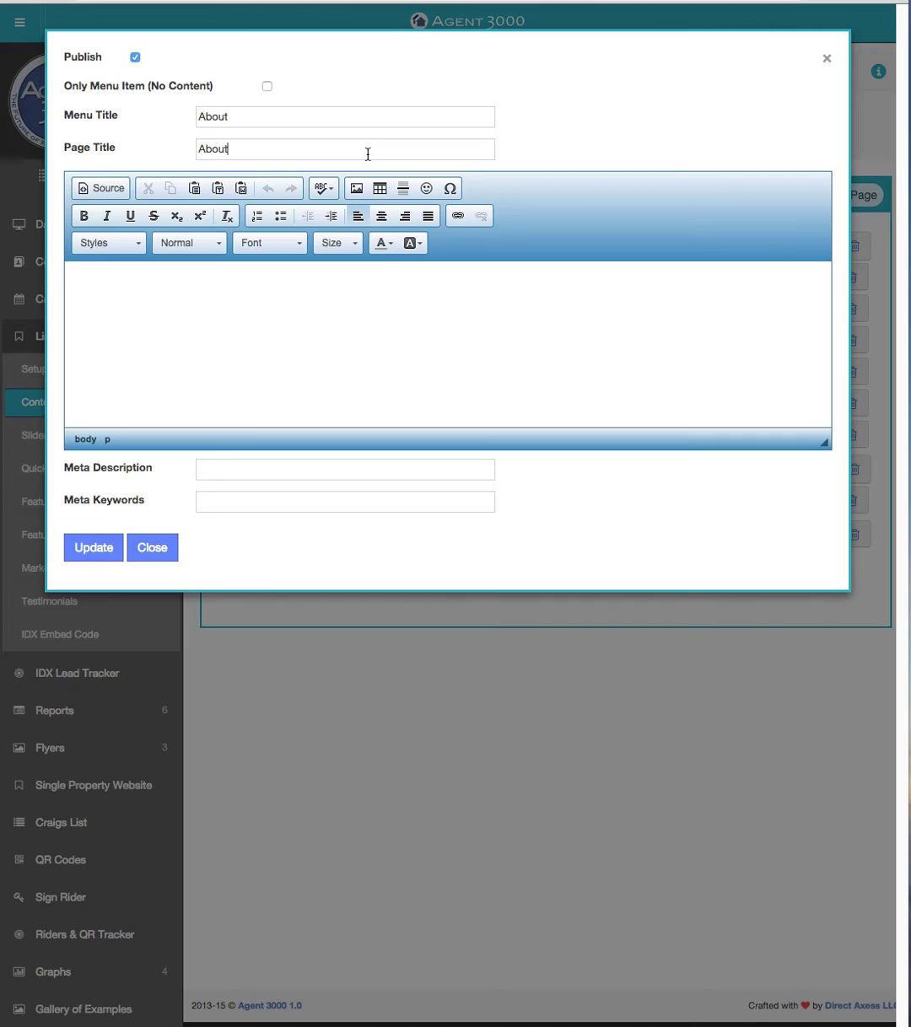
# Fill the About page body with the biography starting "first started writing code at the age of 15" and update the page
pyautogui.click(159, 299)
pyautogui.write('irst started writing code at the age of 15. I worked as a consultant at 2 fortune 50 companies in Michigan and by the time I was 30, I decided to open my own software company, Direct Axess LLC. I have always known that I have been blessed to have a job doing what I am passionate about. I also have always been passionate about Real Estate and decided to get licensed in Michigan. Tired of the cold winters, I decided to relocate to sunny southwest Florida in 2003. I also got my real estate sales associate license in Florida and then a Brokers license. With my expertise in software and real estate, it was an easy decision to blend the two and start writing real estate software.')
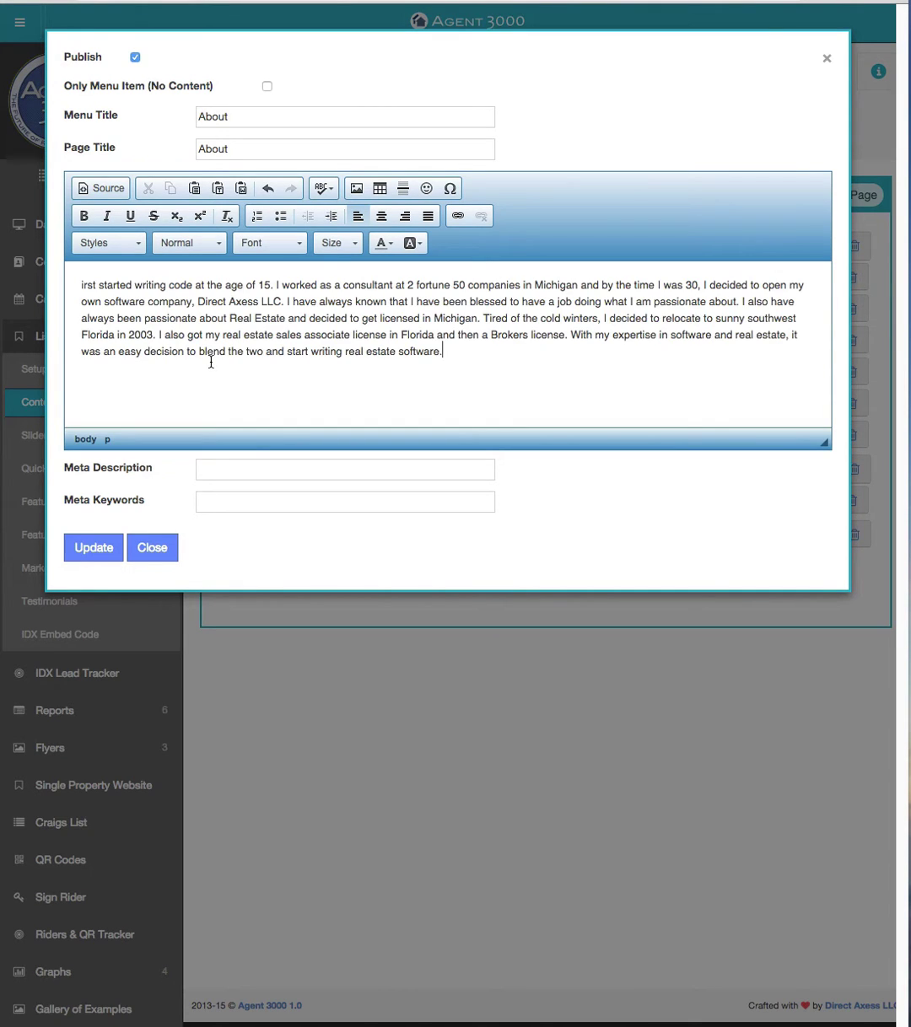
pyautogui.click(79, 288)
pyautogui.write('f')
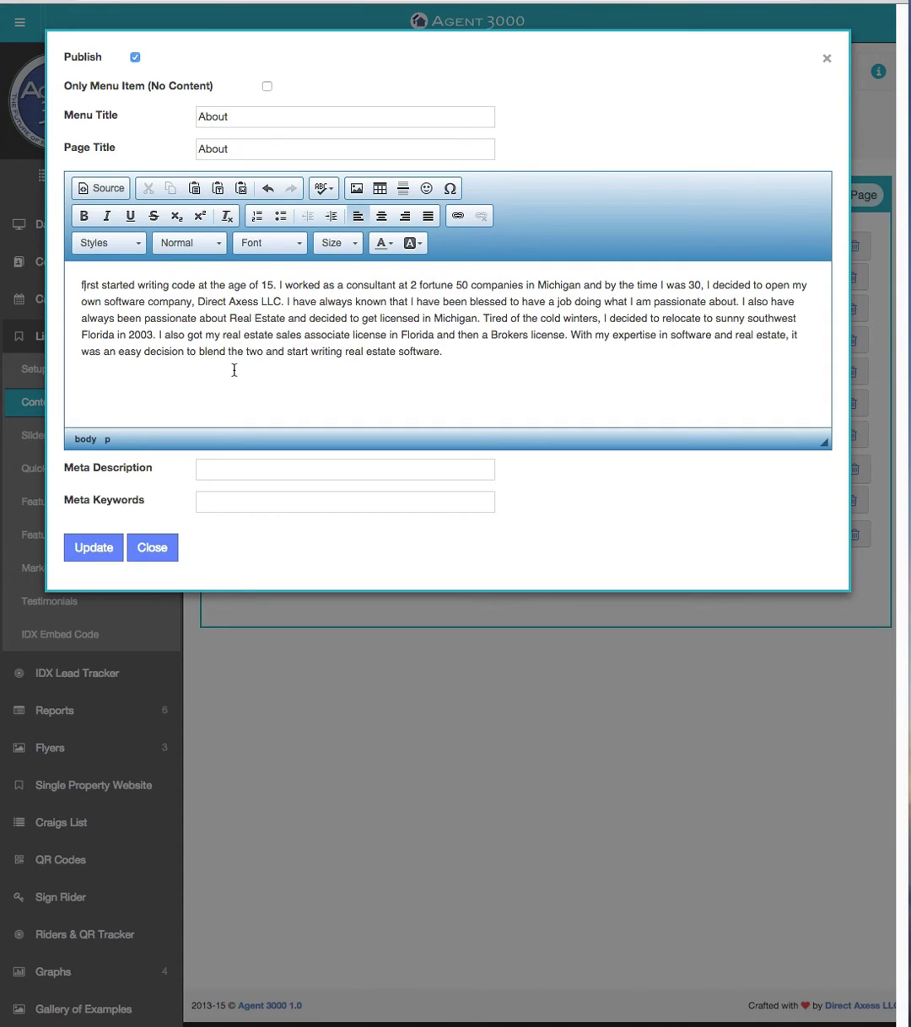
pyautogui.click(100, 548)
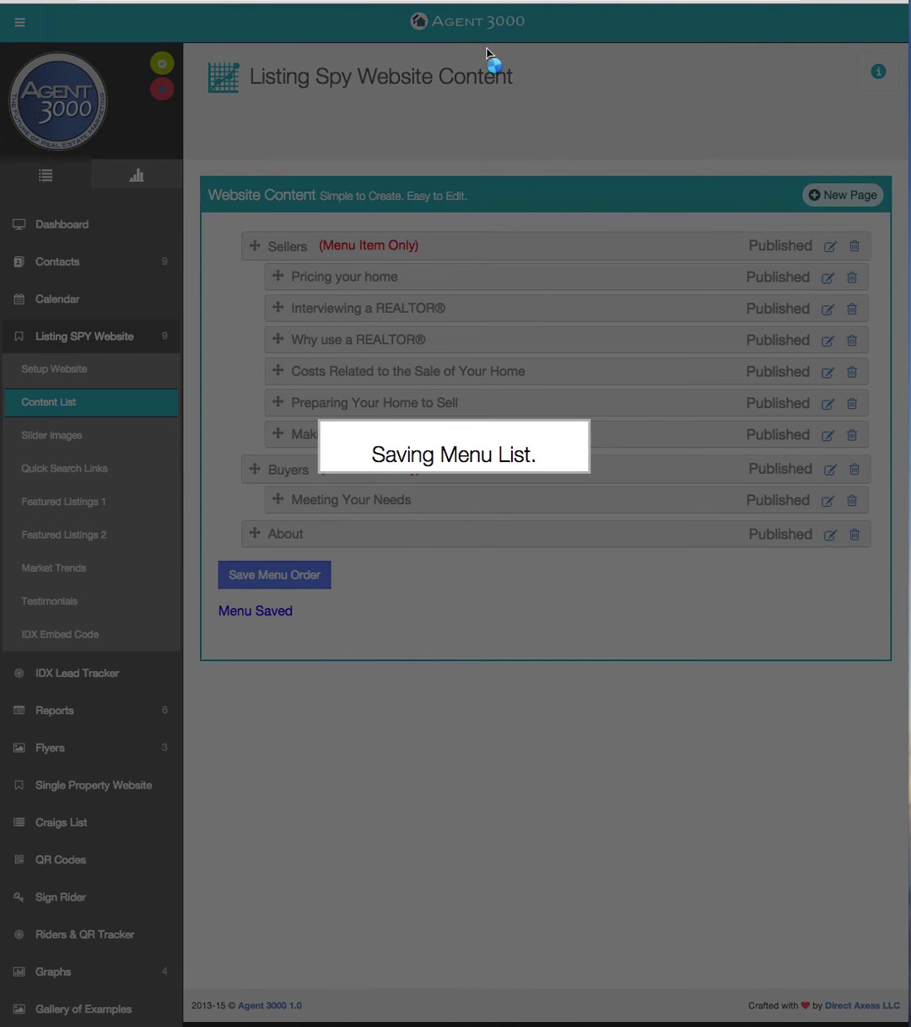
# Reload the public website and open the About page to check its new text
pyautogui.click(138, 2)
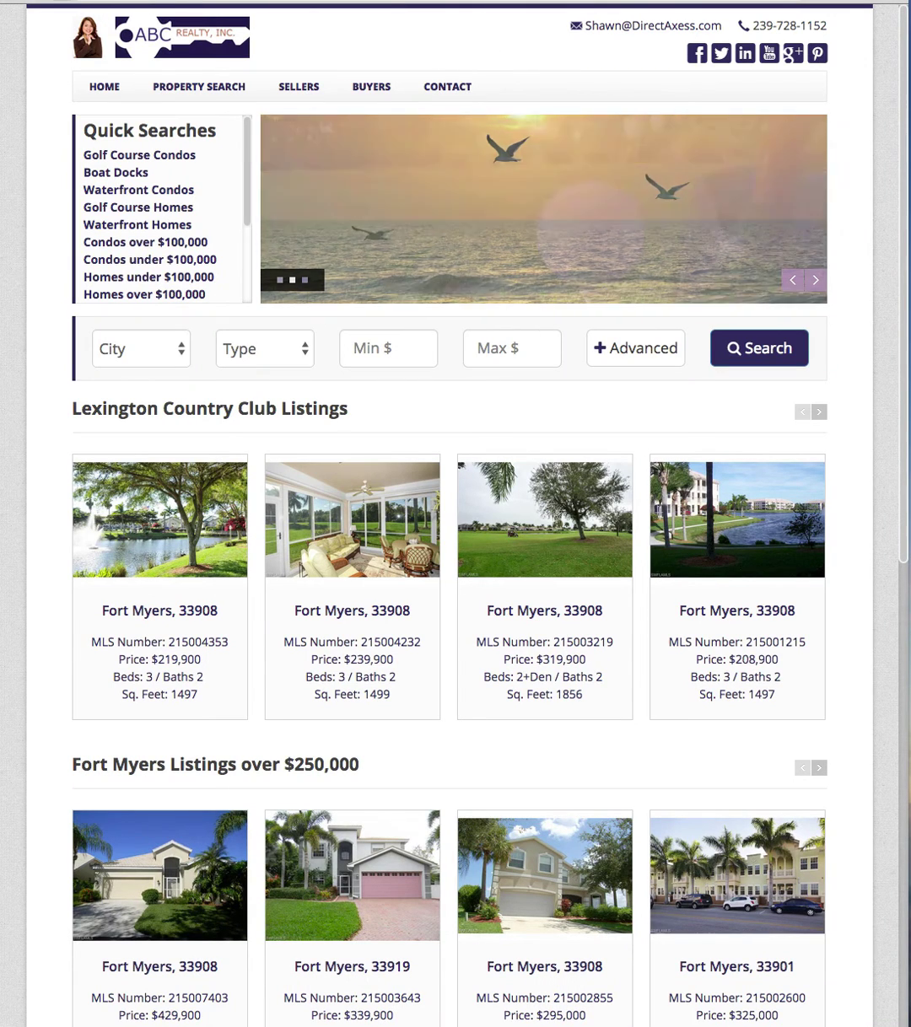
pyautogui.click(61, 0)
pyautogui.click(607, 115)
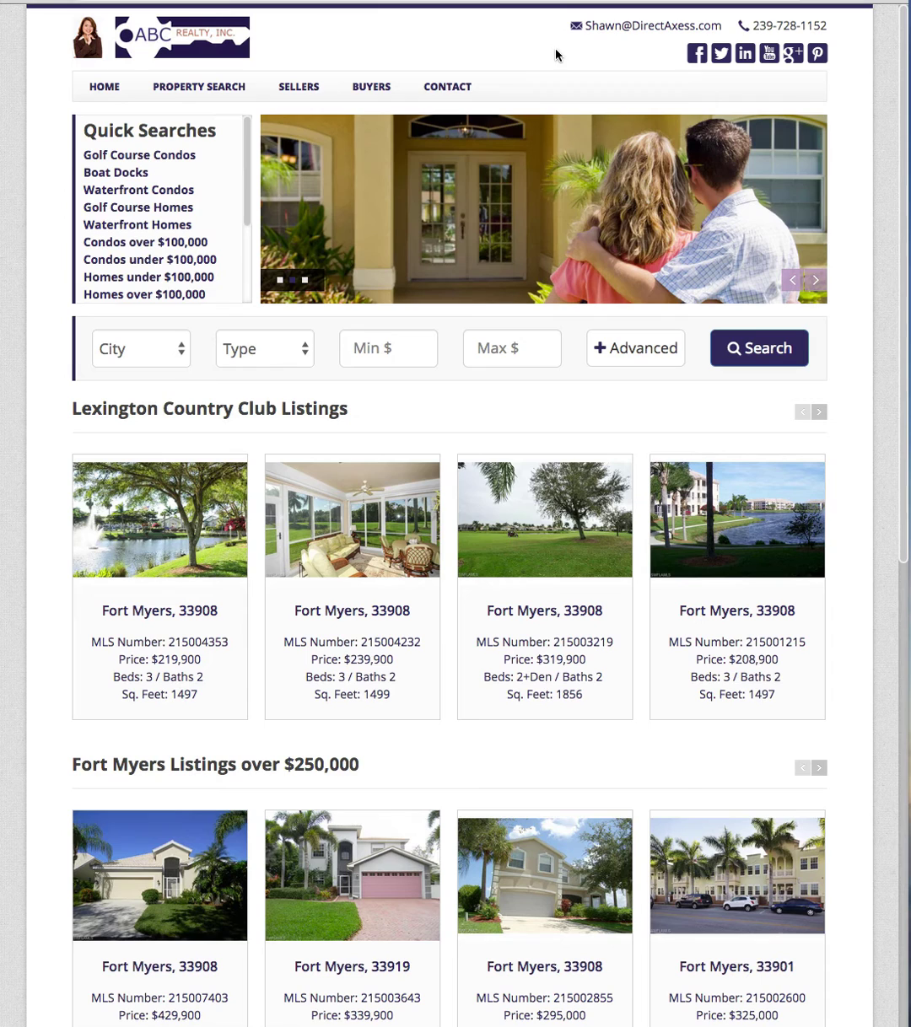
pyautogui.press('super+r')
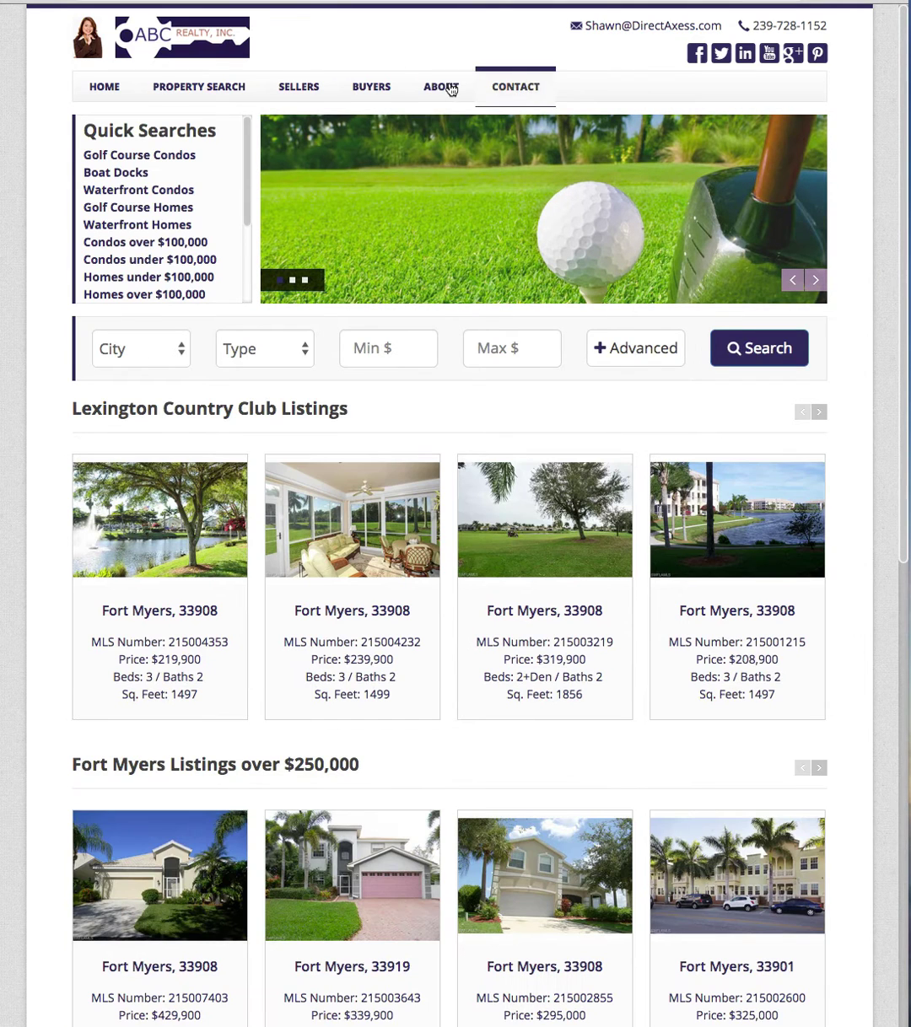
pyautogui.click(451, 93)
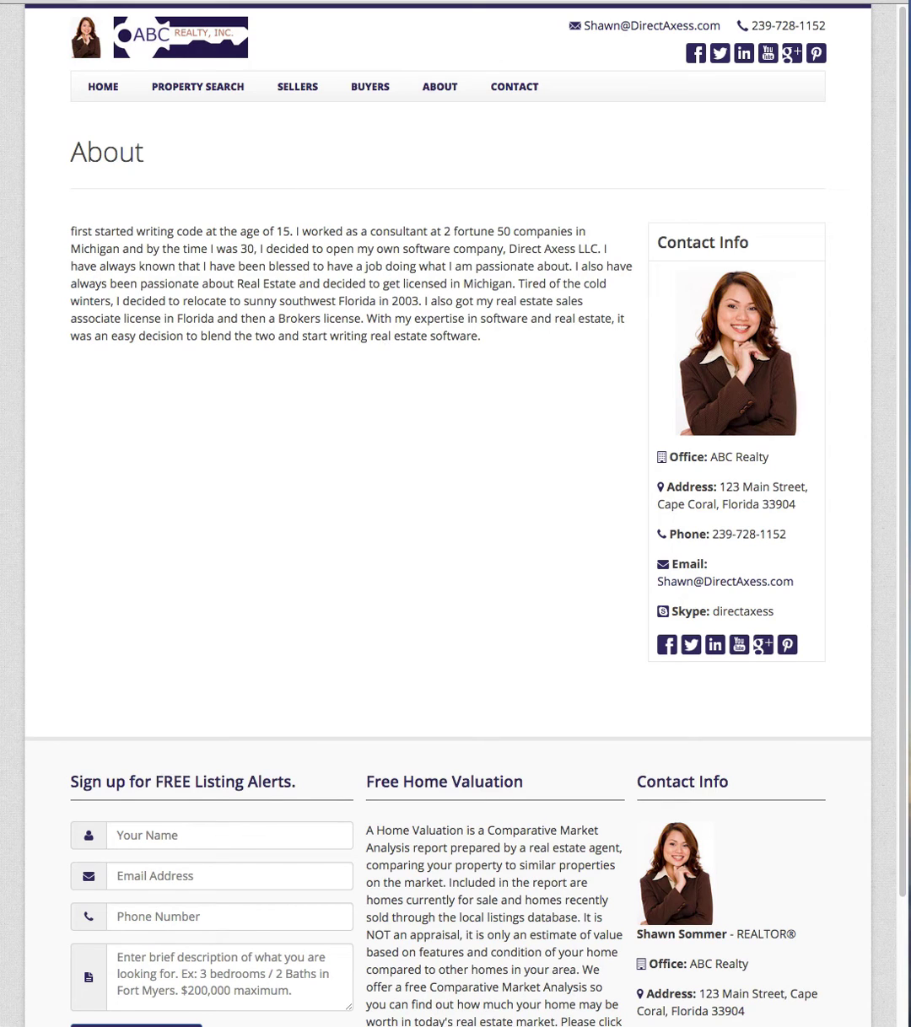
# Review the About page's settings and text in the content list editor, and close it without changes
pyautogui.hotkey('ctrl', 'Tab')
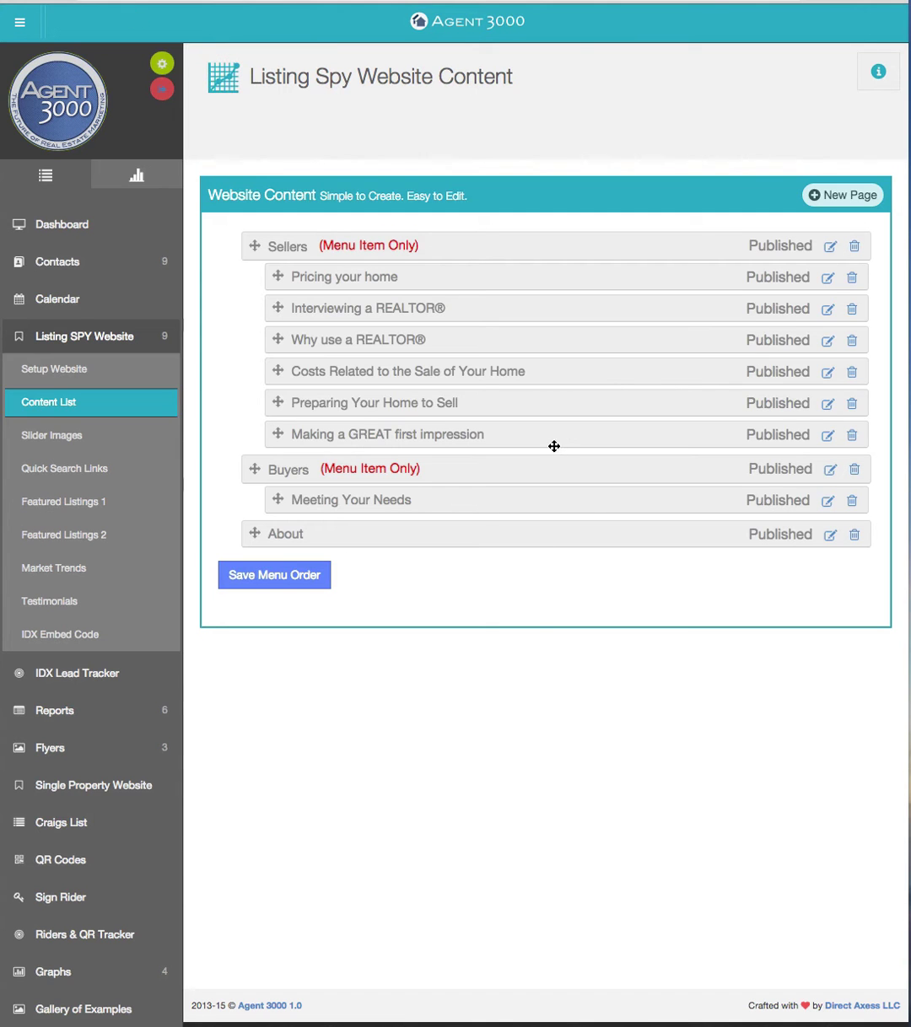
pyautogui.click(829, 537)
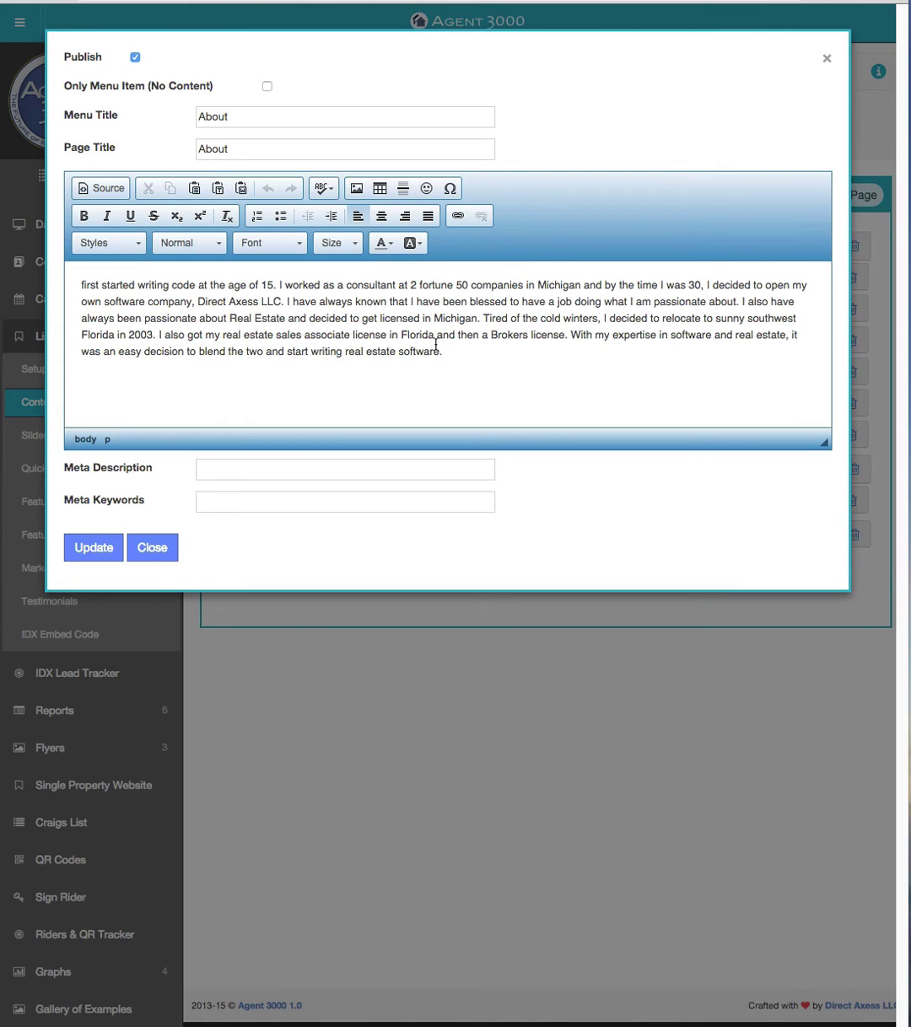
pyautogui.click(153, 549)
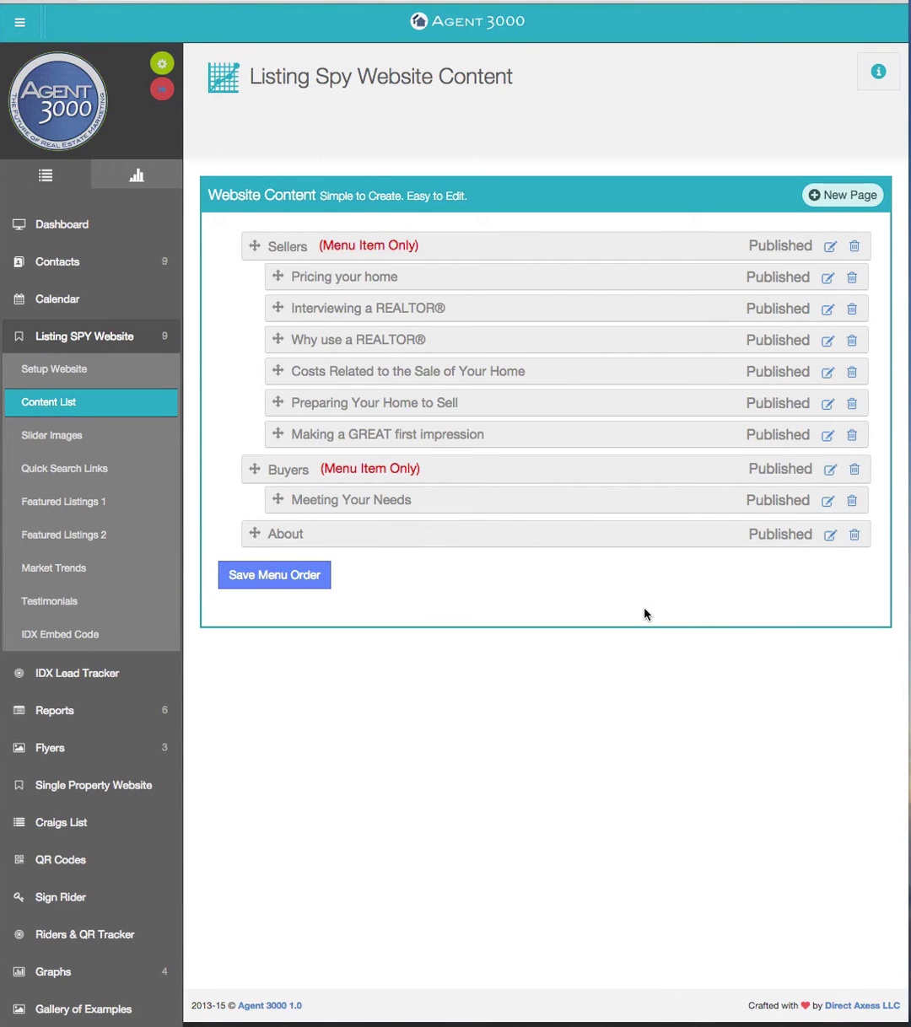
# Create a new content page with the menu title "Local Services" and the page title "Local Services in Southwest Florida"
pyautogui.click(840, 197)
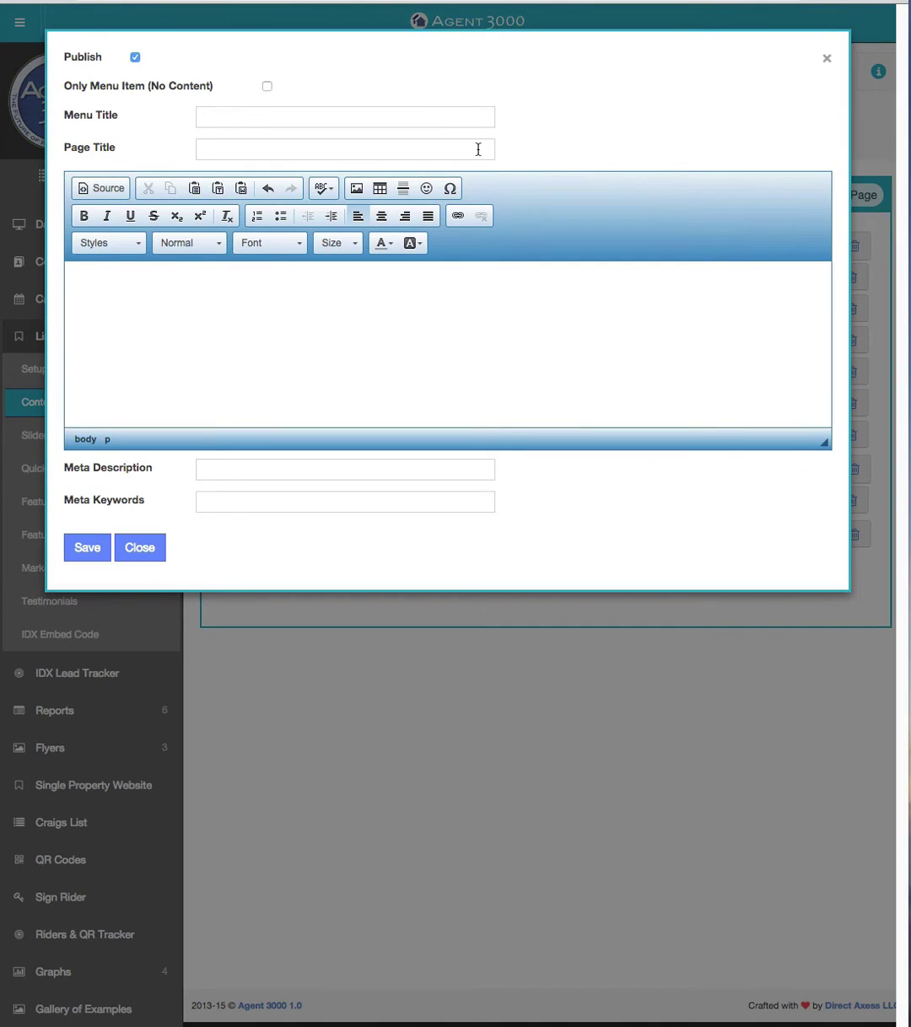
pyautogui.click(239, 118)
pyautogui.write('Local Services')
pyautogui.click(241, 149)
pyautogui.write('Local Servic')
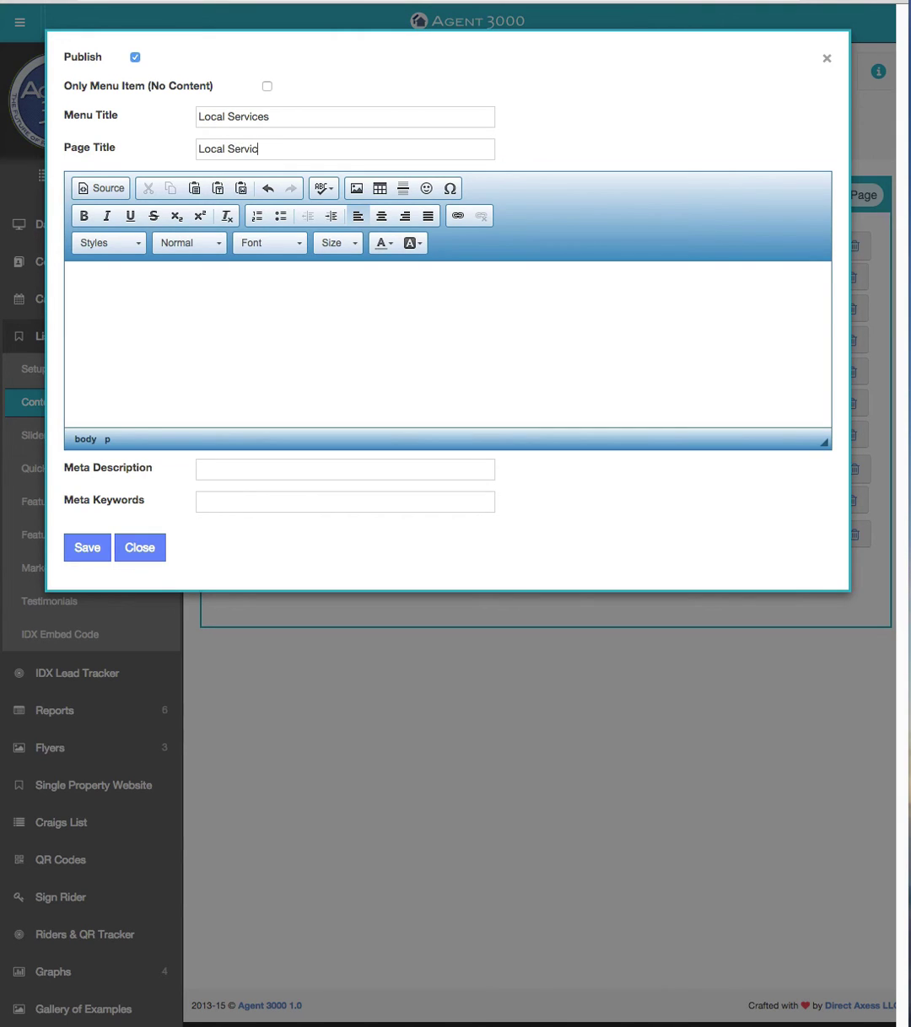
pyautogui.write('e s')
pyautogui.write(' in Southwest ')
pyautogui.write('Florida')
# Enter "Comcast" and "Waste Management" as separate lines in the new page's body and save the page
pyautogui.write('Coma')
pyautogui.press('BackSpace')
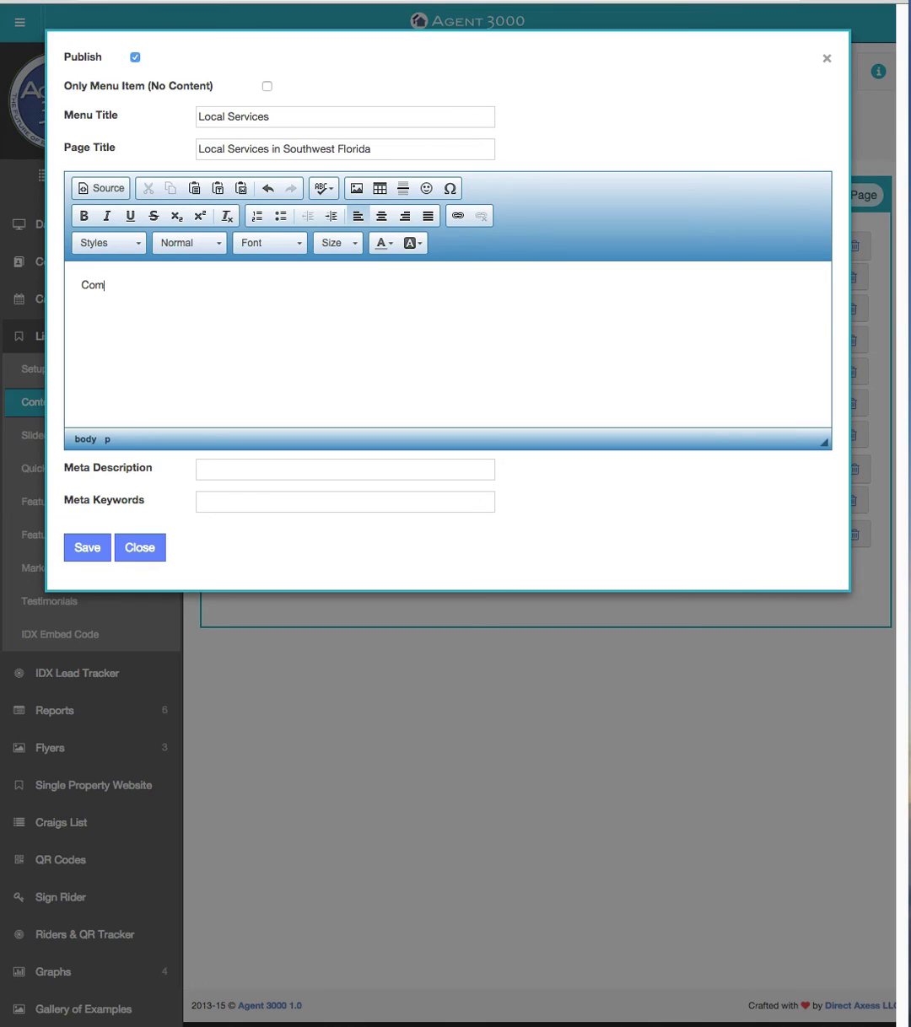
pyautogui.write('cast ')
pyautogui.write('Was')
pyautogui.write('te Management')
pyautogui.click(87, 548)
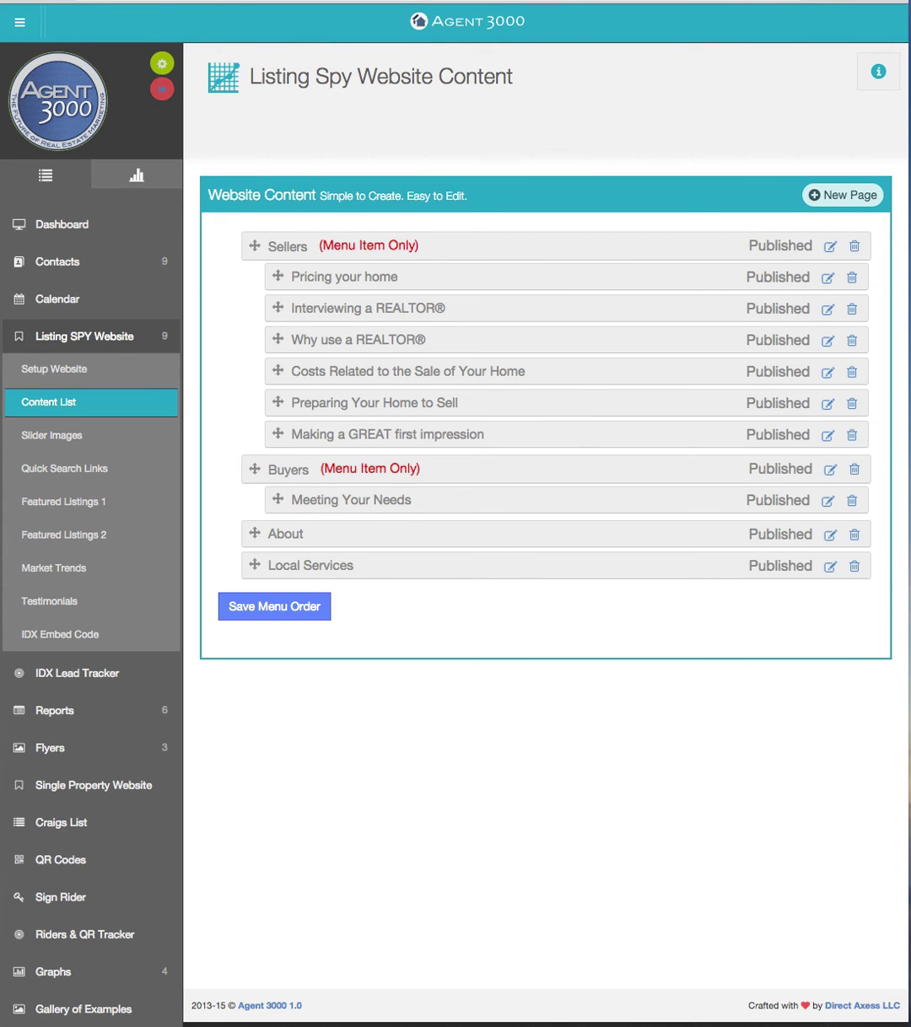
# Reload the public website and open the Local Services page to check its content
pyautogui.hotkey('ctrl', 'Tab')
pyautogui.press('super+r')
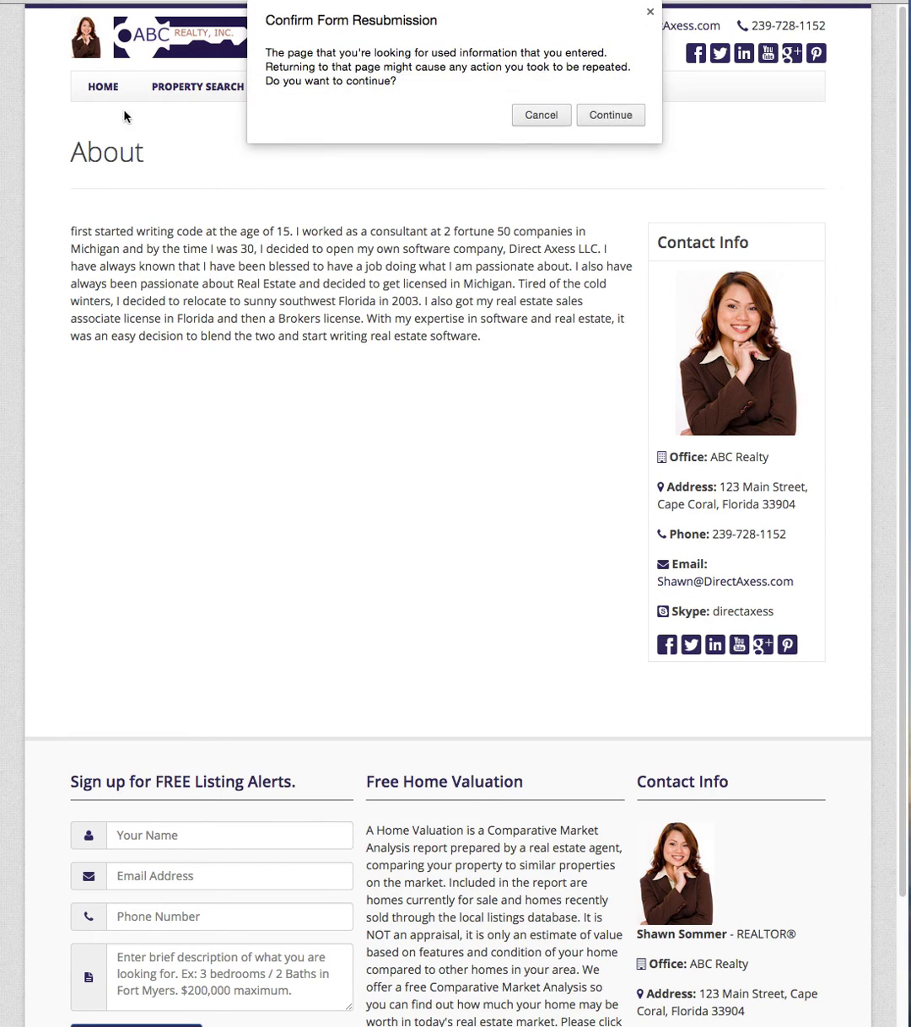
pyautogui.click(603, 115)
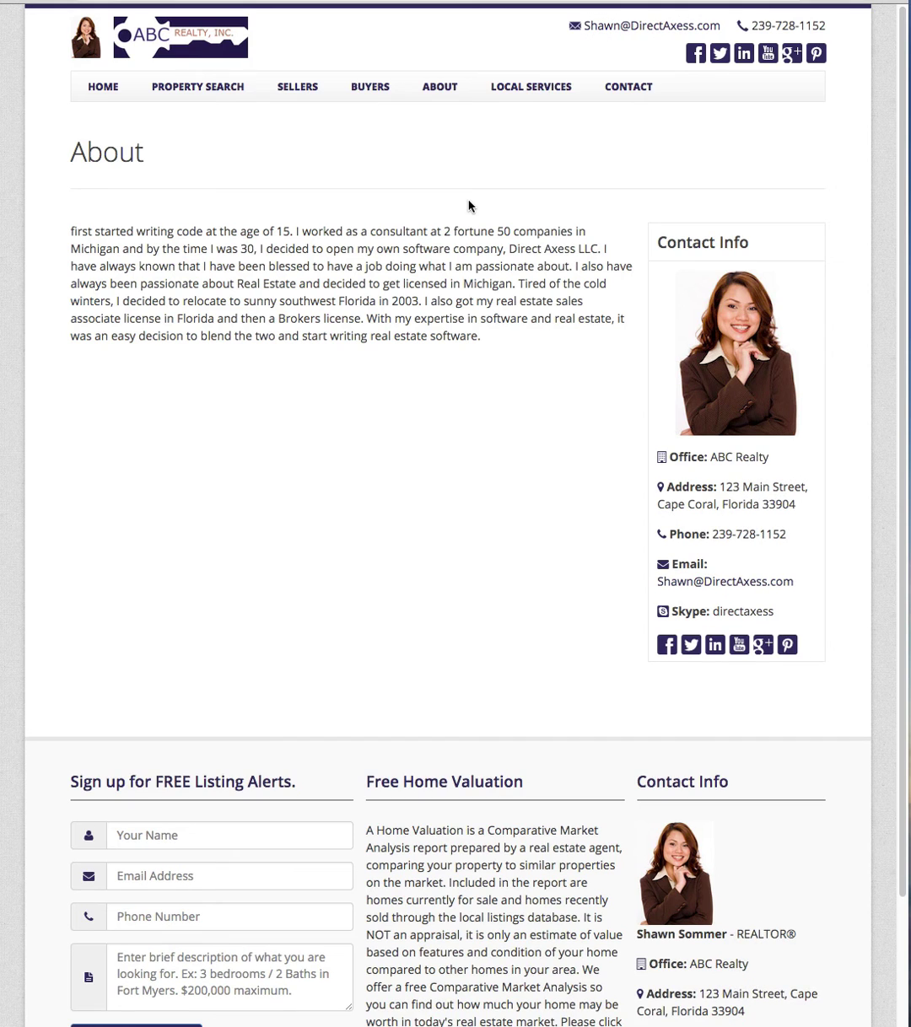
pyautogui.click(518, 93)
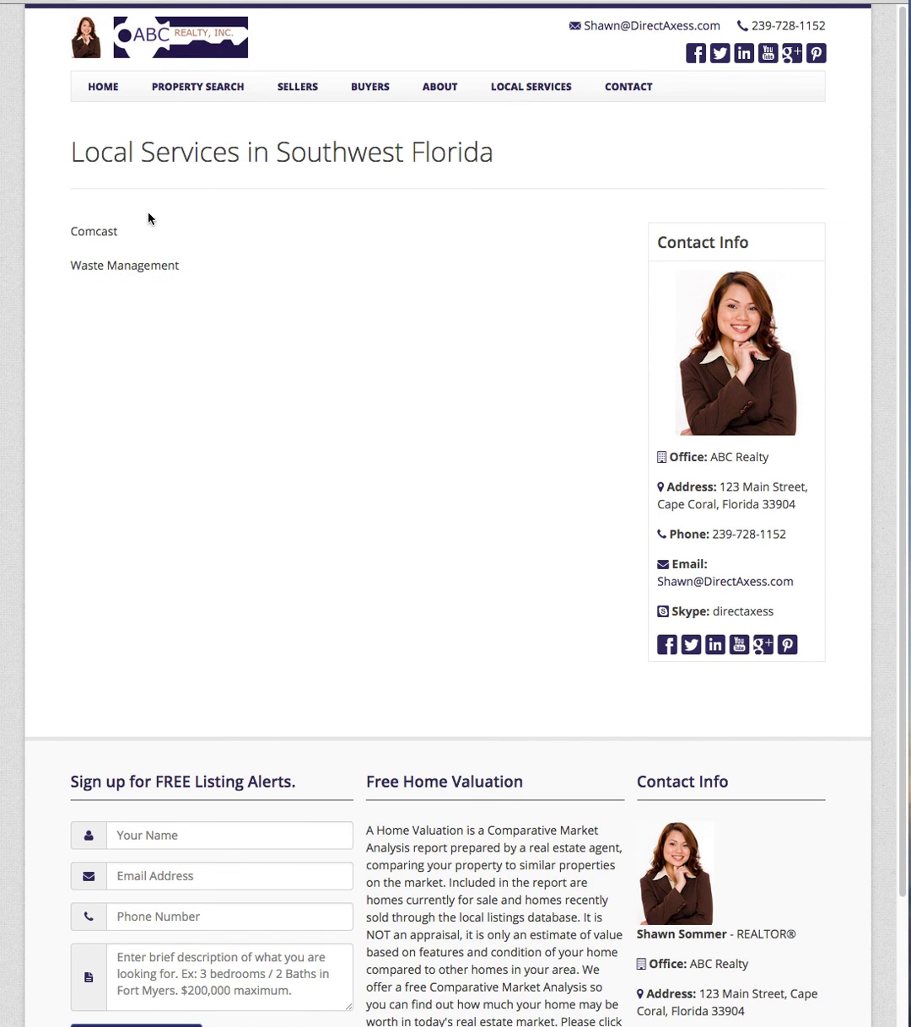
pyautogui.tripleClick(93, 233)
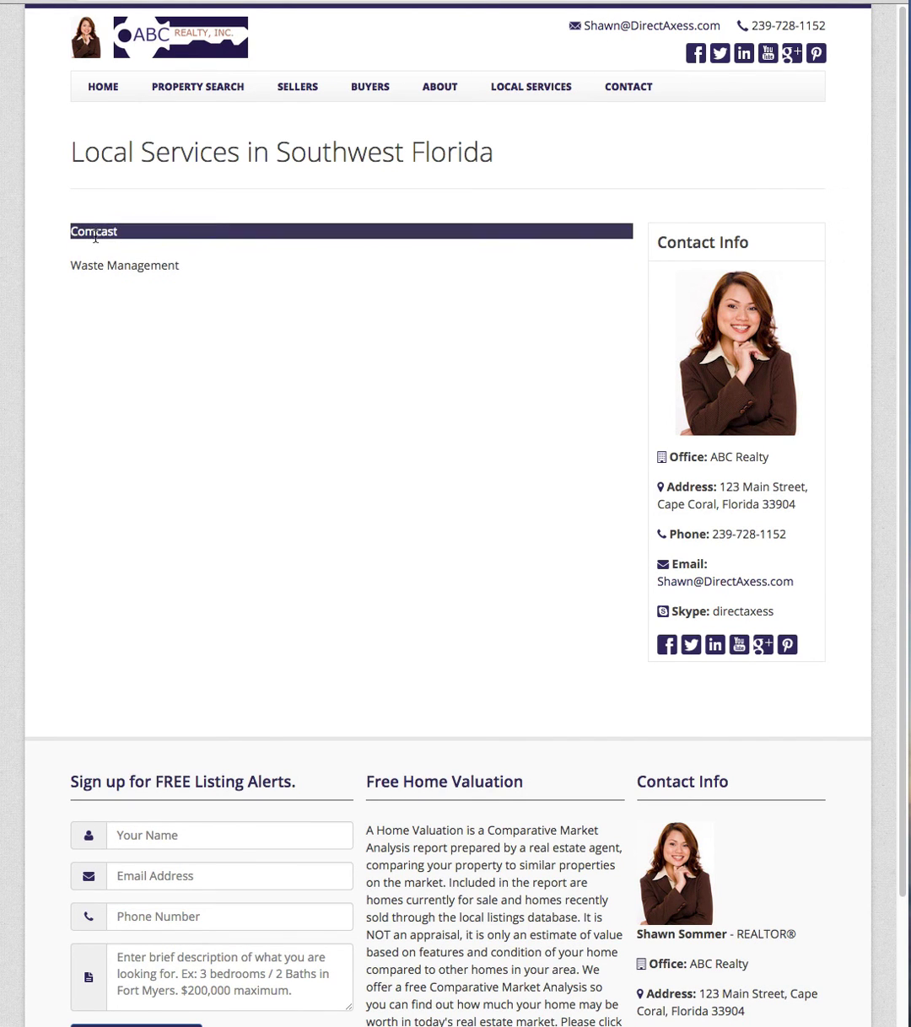
pyautogui.click(103, 261)
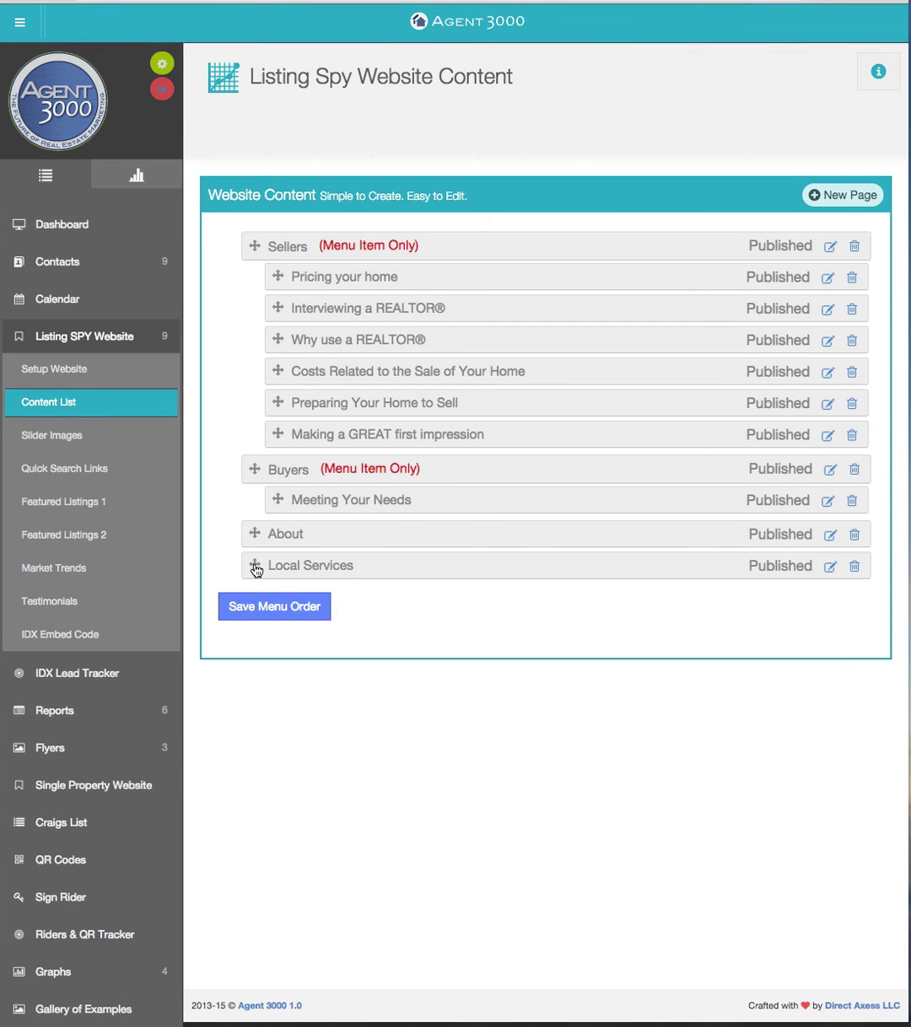
# Nest the Local Services page under Buyers, below Meeting Your Needs, in the content list and save the menu order
pyautogui.moveTo(255, 571); pyautogui.dragTo(280, 533)
pyautogui.click(278, 606)
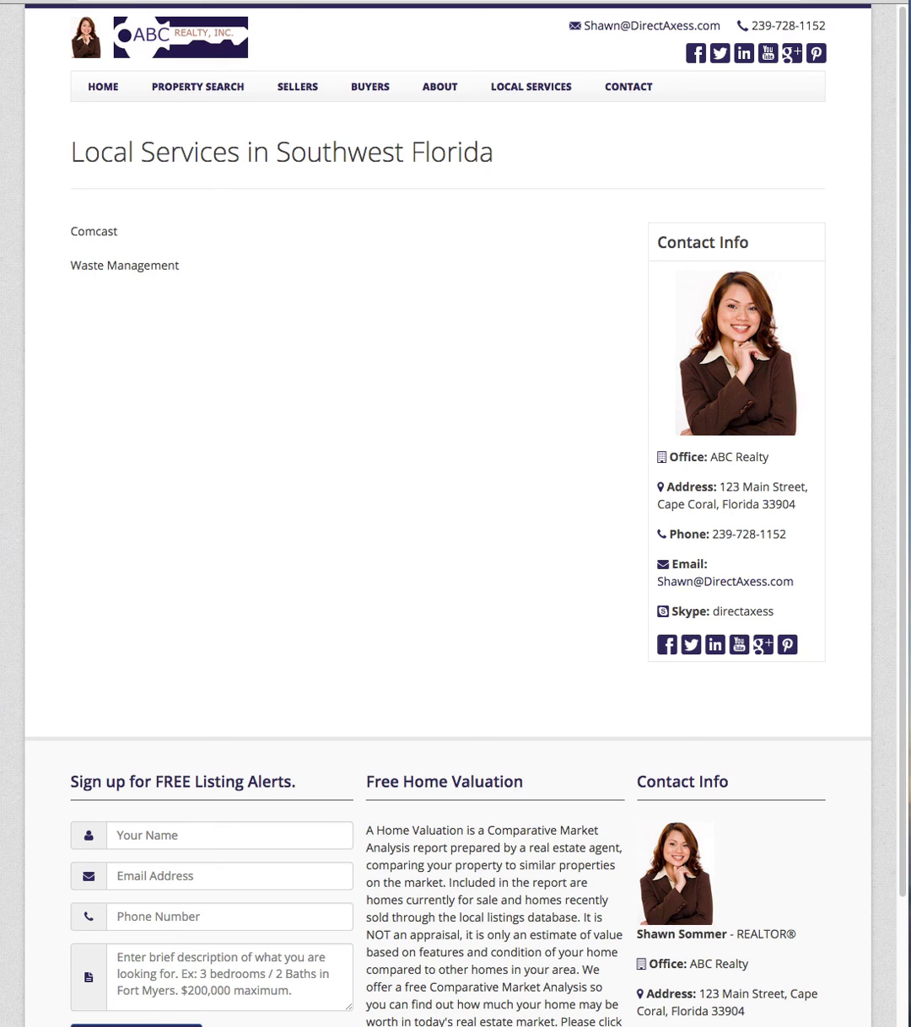
# Reload the public website, confirming the form resubmission, and open the Local Services page from the Buyers submenu
pyautogui.press('super+r')
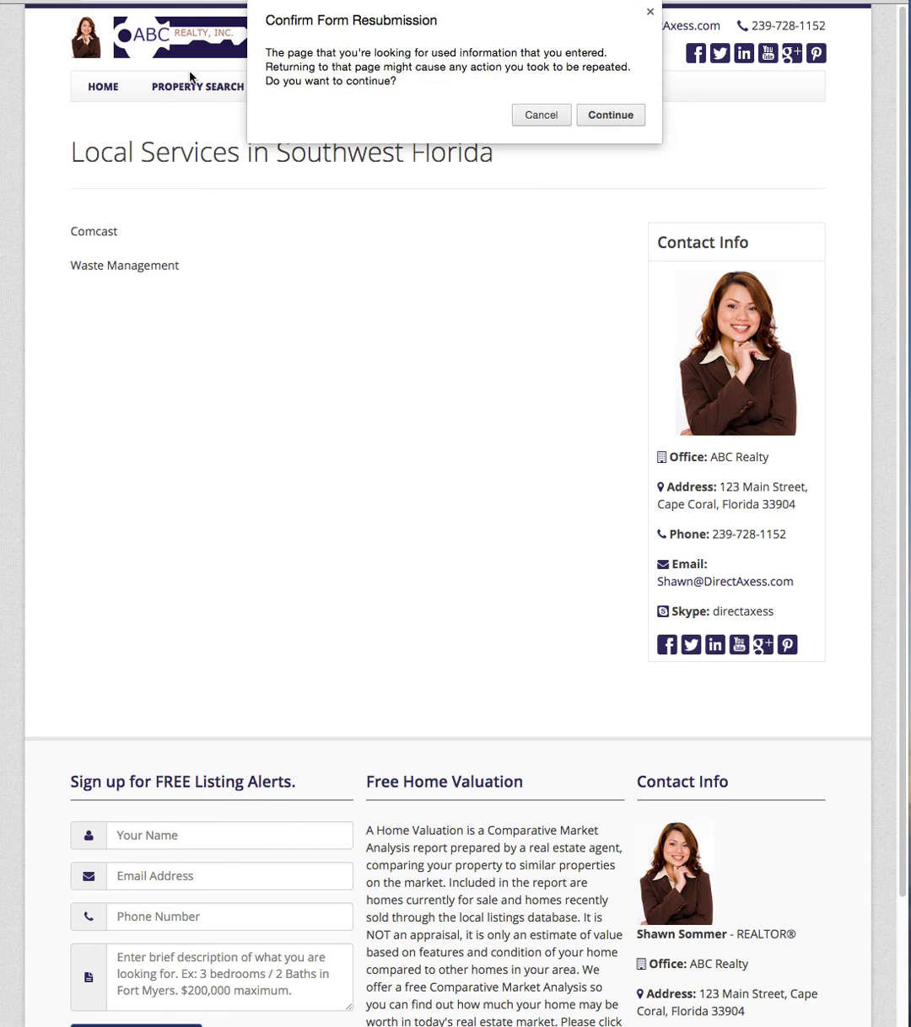
pyautogui.click(591, 109)
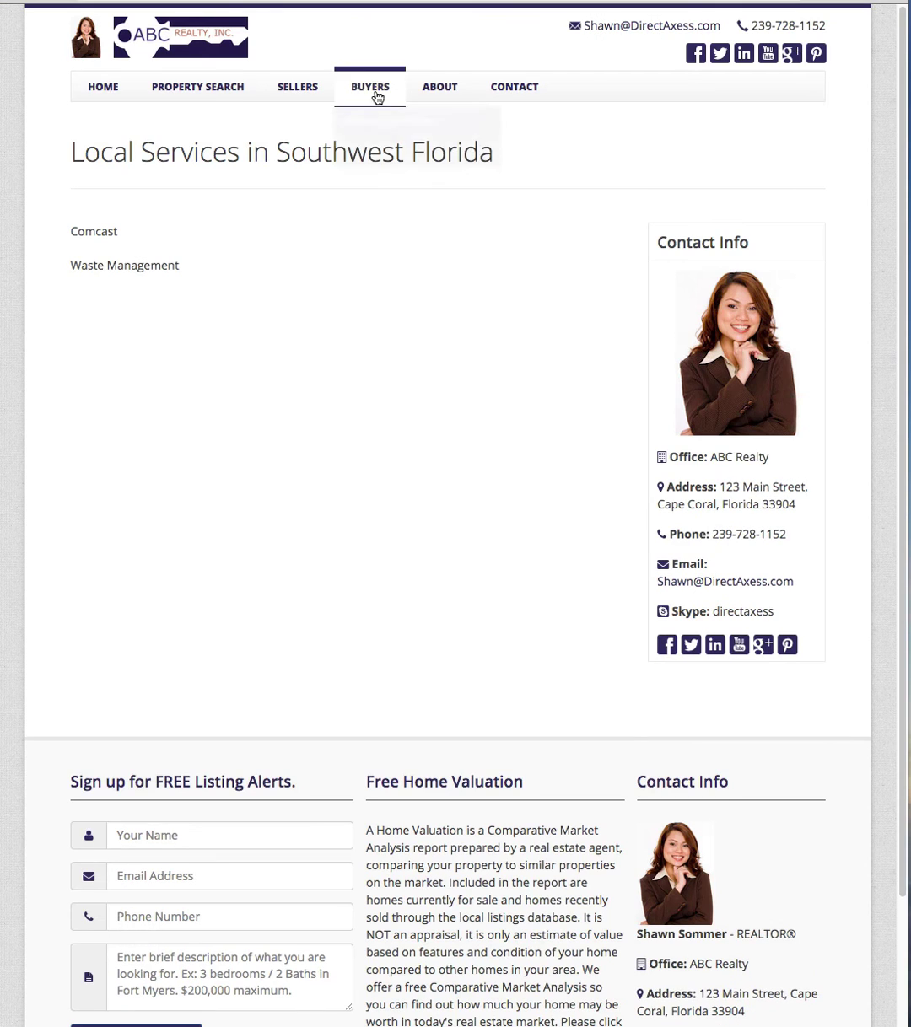
pyautogui.moveTo(373, 101)
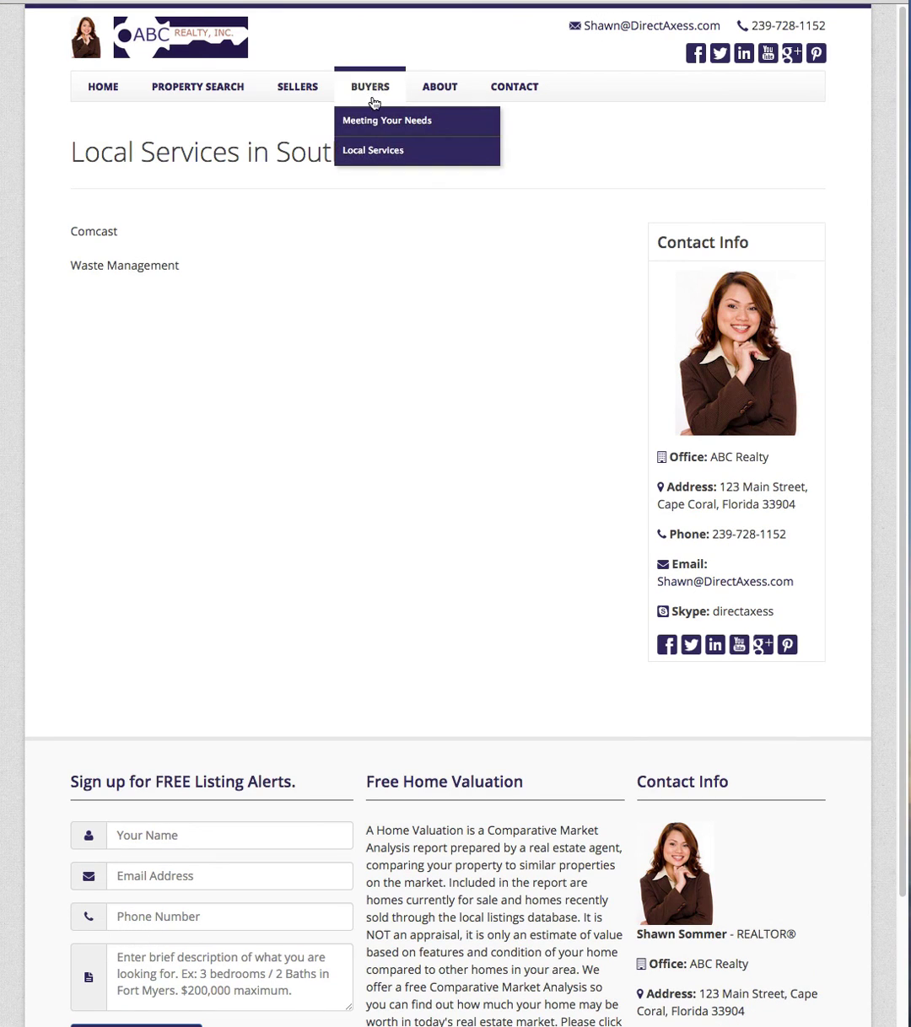
pyautogui.click(364, 150)
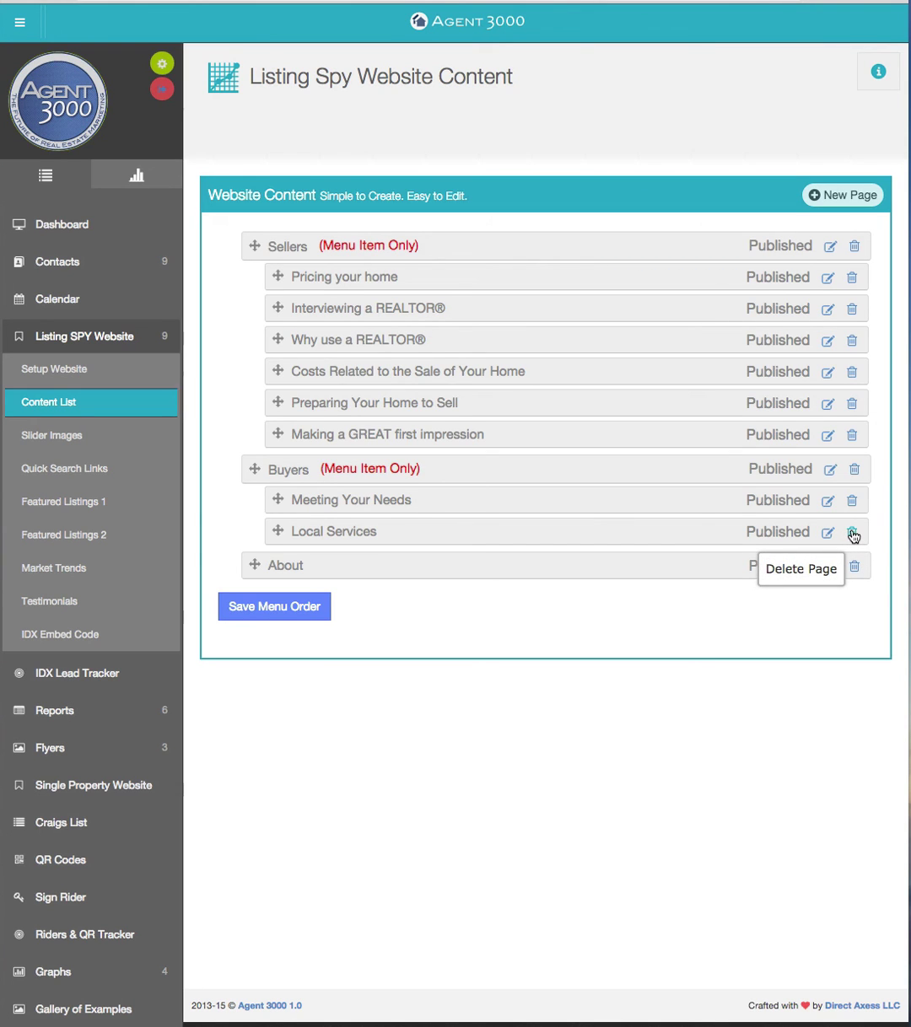
# Bring up the deletion confirmation for the Local Services page in the content list and cancel it
pyautogui.click(852, 534)
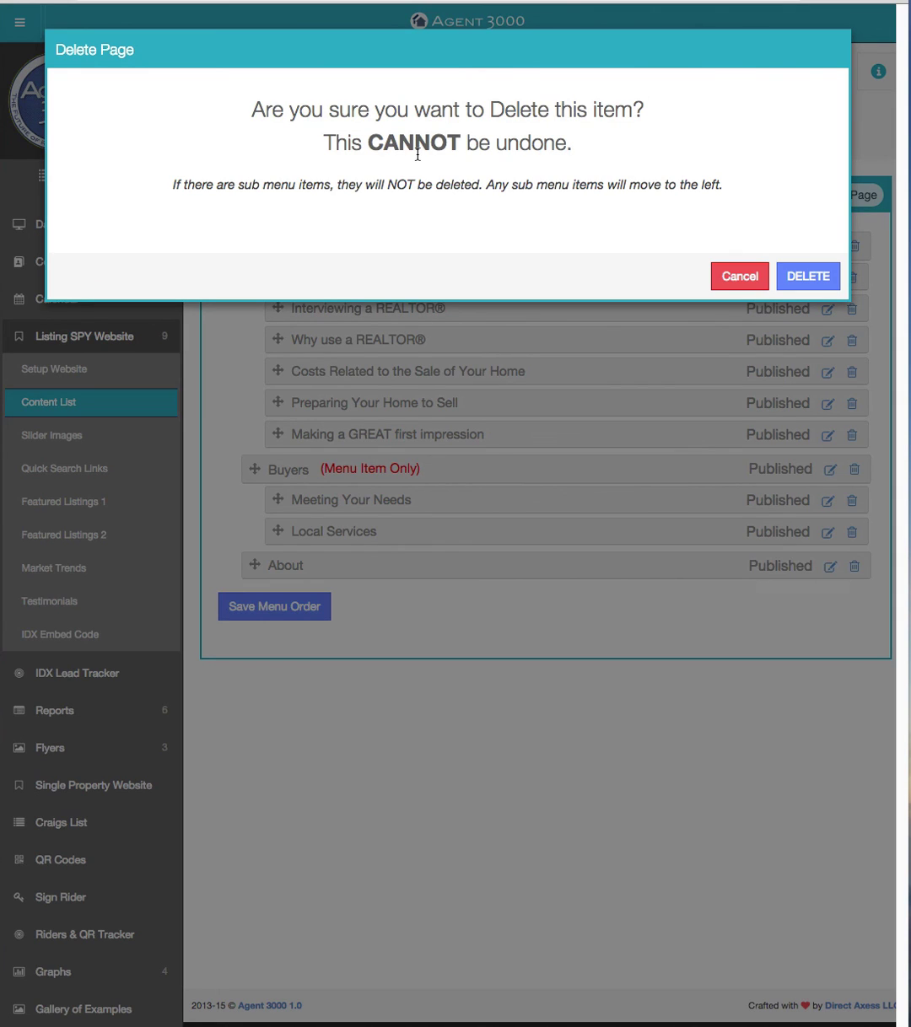
pyautogui.click(739, 278)
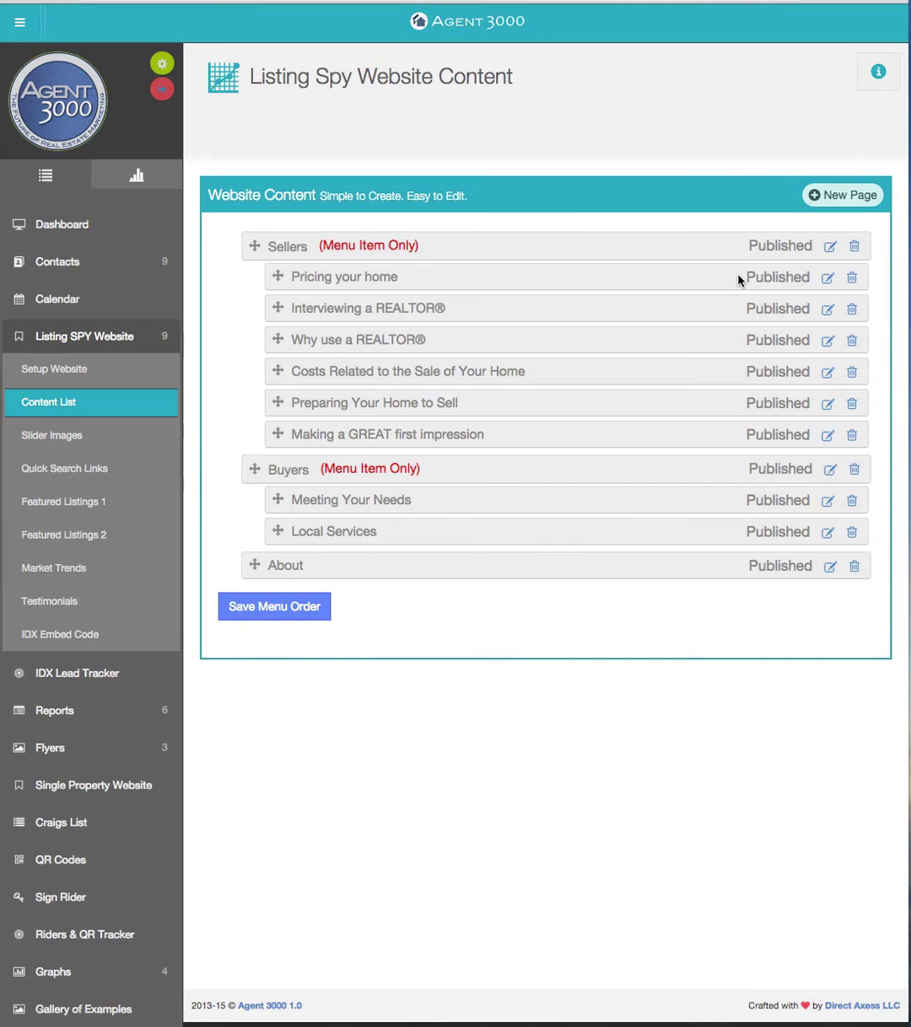